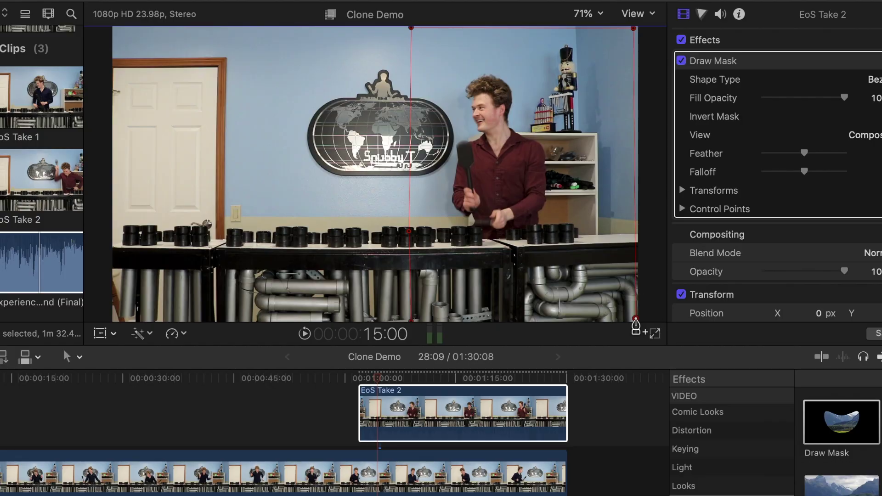
# Step: Close EoS Take 2's Draw Mask at its first control point so the blue- and red-shirt clones both show
pyautogui.click(411, 320)
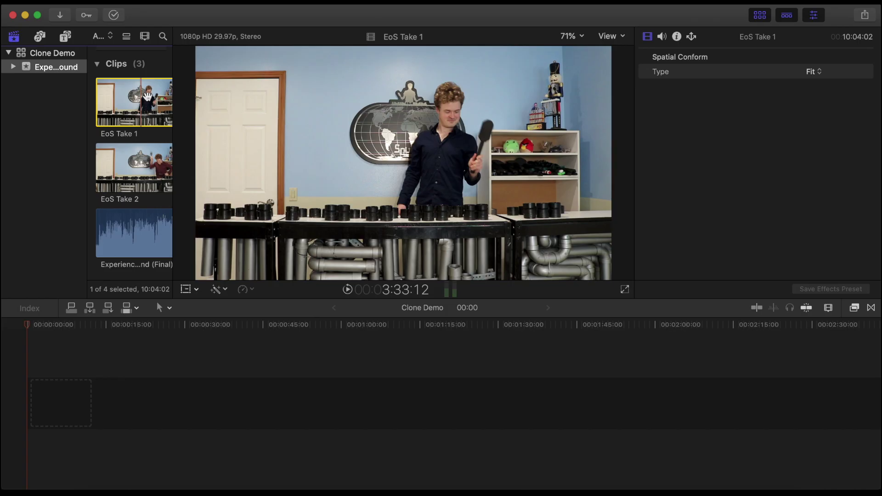
# Step: Place EoS Take 1 in the Clone Demo timeline, cut its head near 6:55, and trim it to about 1:32
pyautogui.moveTo(110, 243); pyautogui.dragTo(40, 396)
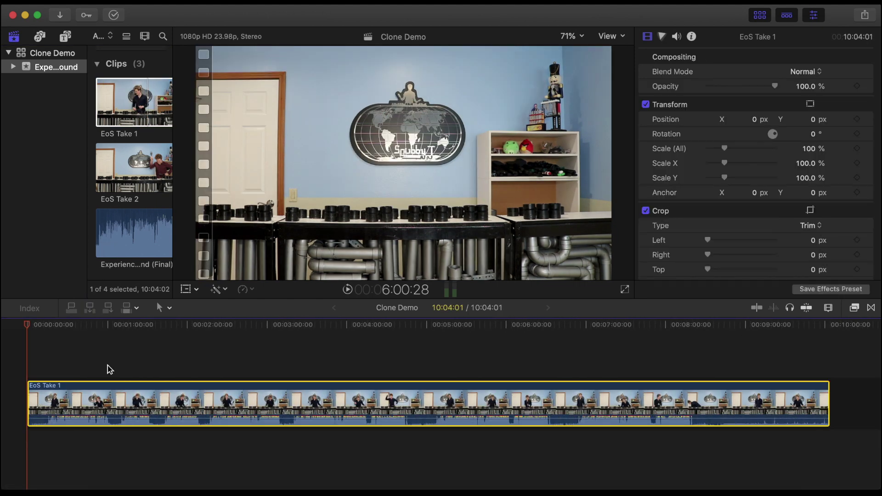
pyautogui.click(579, 326)
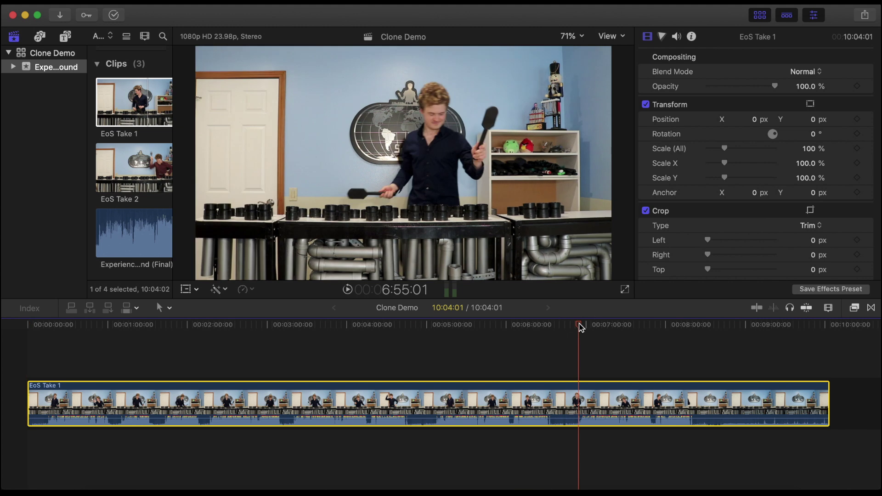
pyautogui.moveTo(579, 325); pyautogui.dragTo(578, 325)
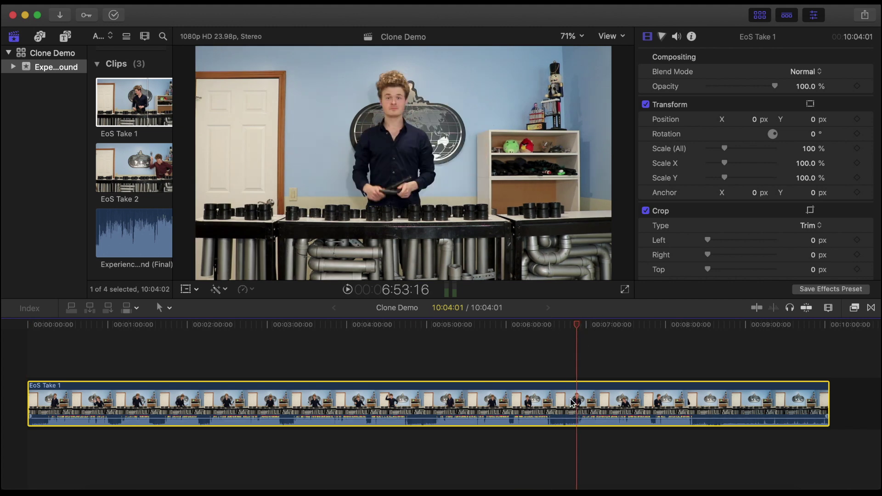
pyautogui.press('Delete')
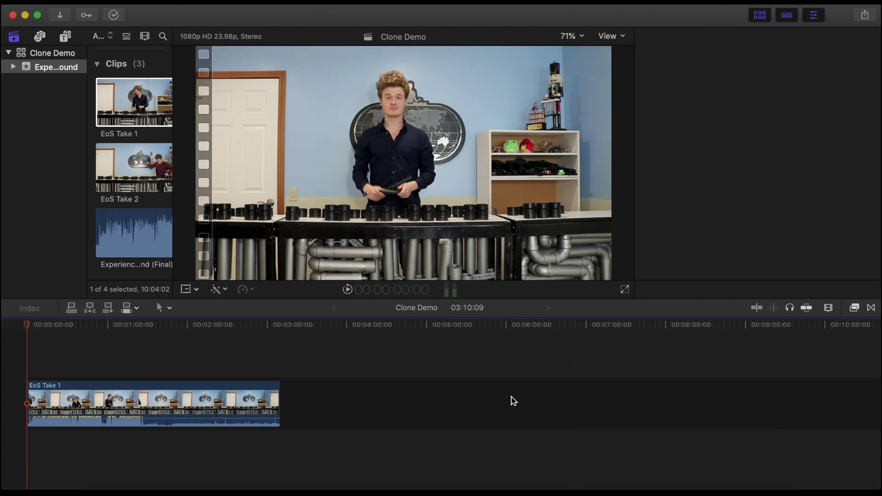
pyautogui.moveTo(278, 395); pyautogui.dragTo(148, 395)
# Step: Connect EoS Take 2 above EoS Take 1 and trim its beginning
pyautogui.click(151, 162)
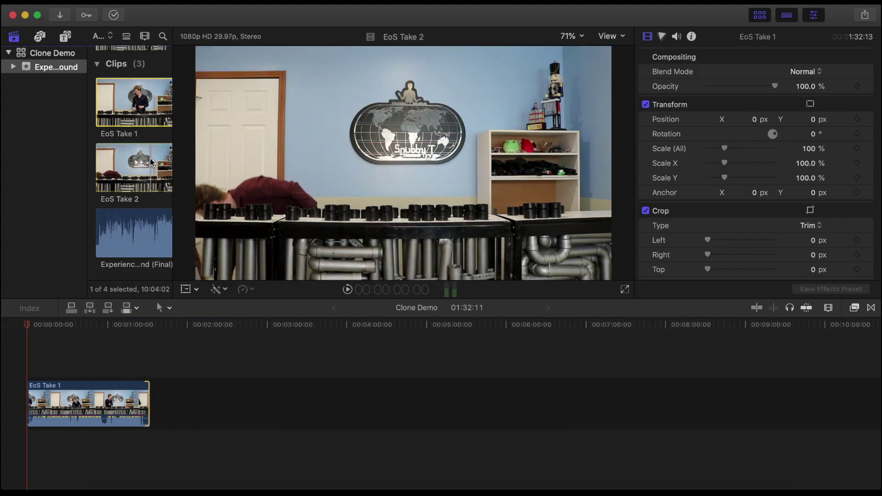
pyautogui.moveTo(132, 257); pyautogui.dragTo(50, 345)
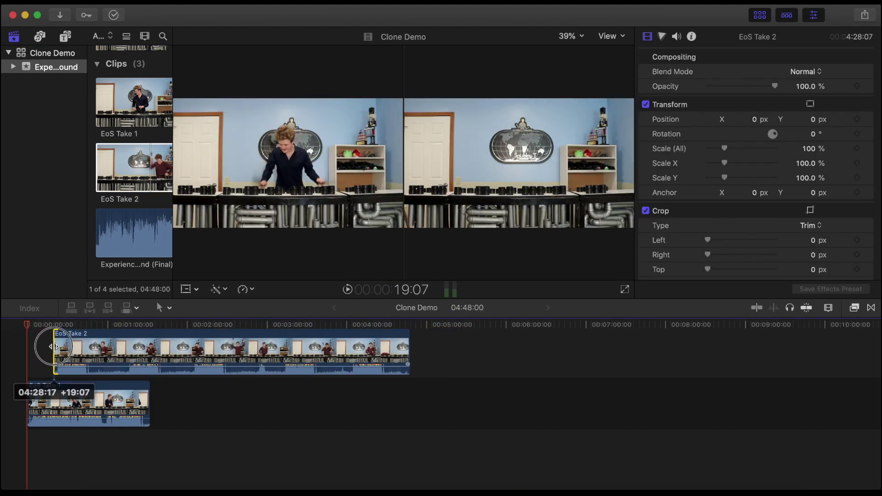
pyautogui.moveTo(54, 346); pyautogui.dragTo(54, 347)
# Step: Split EoS Take 2 at about 22 seconds, delete the later piece, and move the remainder later
pyautogui.click(58, 327)
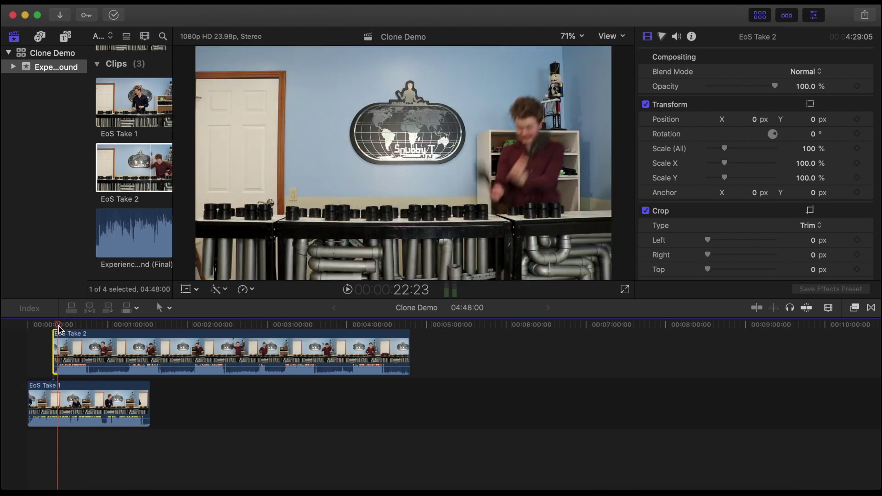
pyautogui.click(89, 351)
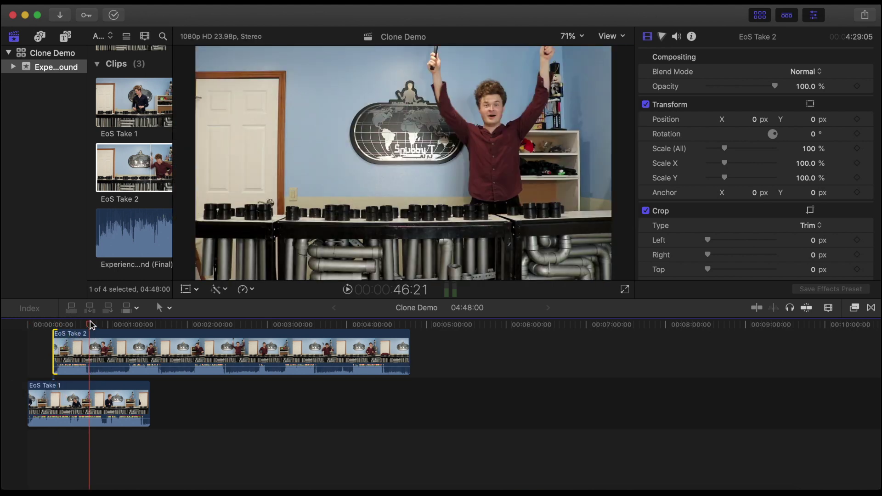
pyautogui.press('super+b')
pyautogui.click(112, 352)
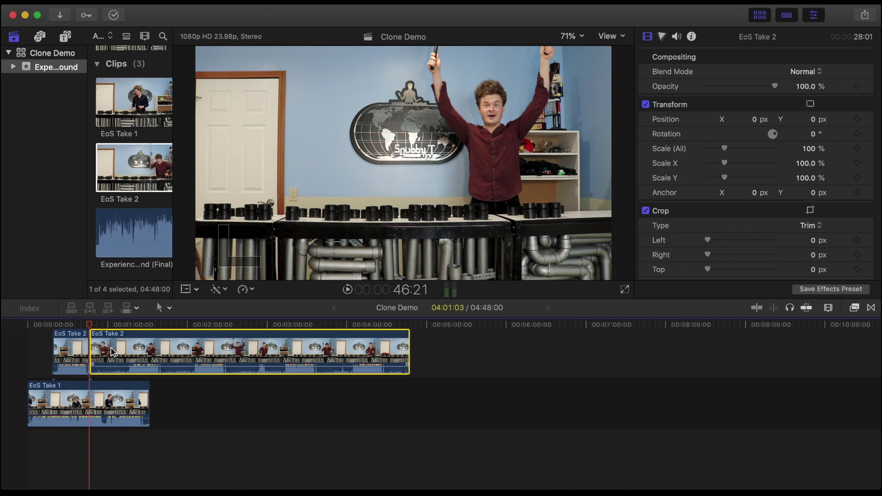
pyautogui.press('Delete')
pyautogui.moveTo(70, 349); pyautogui.dragTo(121, 344)
pyautogui.click(138, 226)
# Step: Add the Experience of Sound (Final) audio under EoS Take 1 and fit the whole edit in view
pyautogui.moveTo(137, 226); pyautogui.dragTo(21, 449)
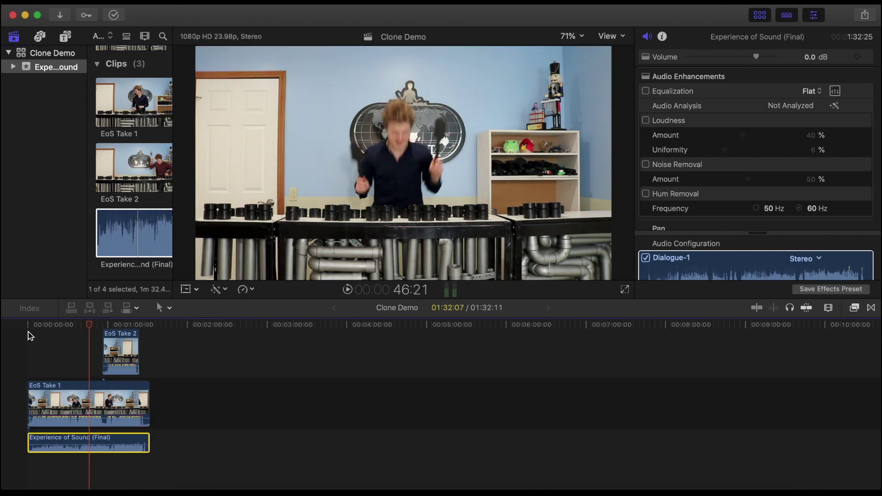
pyautogui.press('Home')
pyautogui.press('super+equal')
pyautogui.press('super+equal')
pyautogui.press('super+equal')
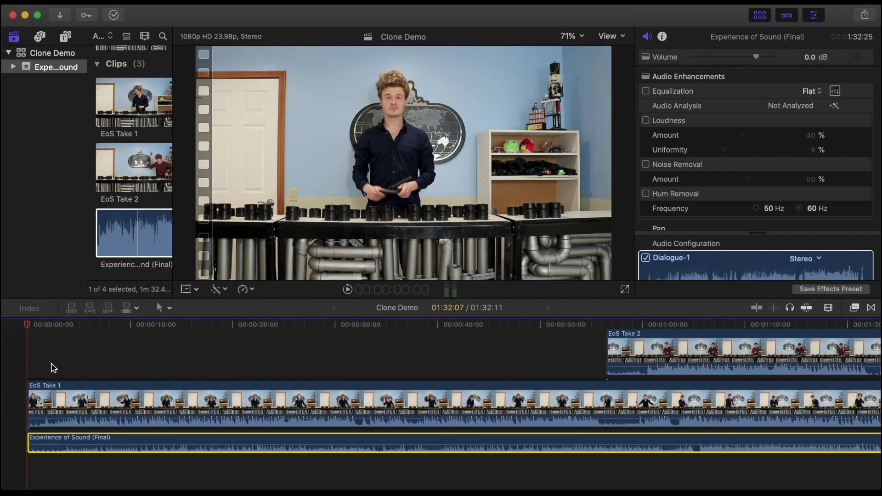
pyautogui.click(48, 427)
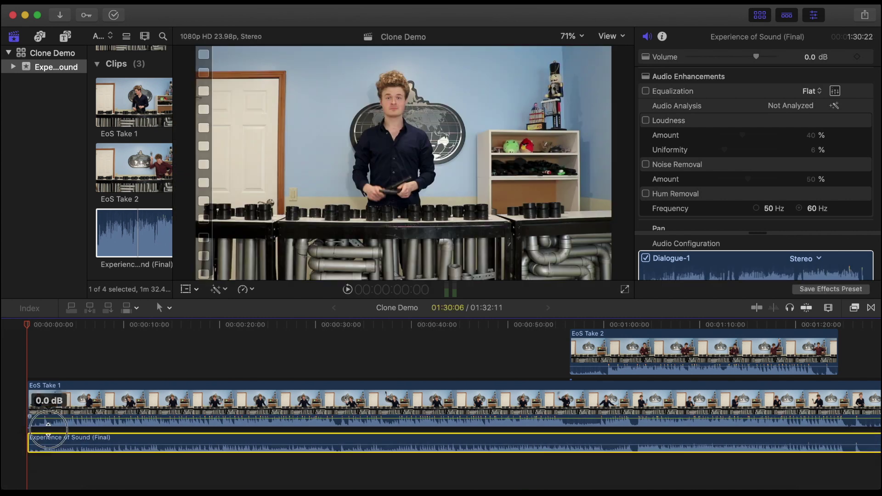
pyautogui.scroll(5, 48, 427)
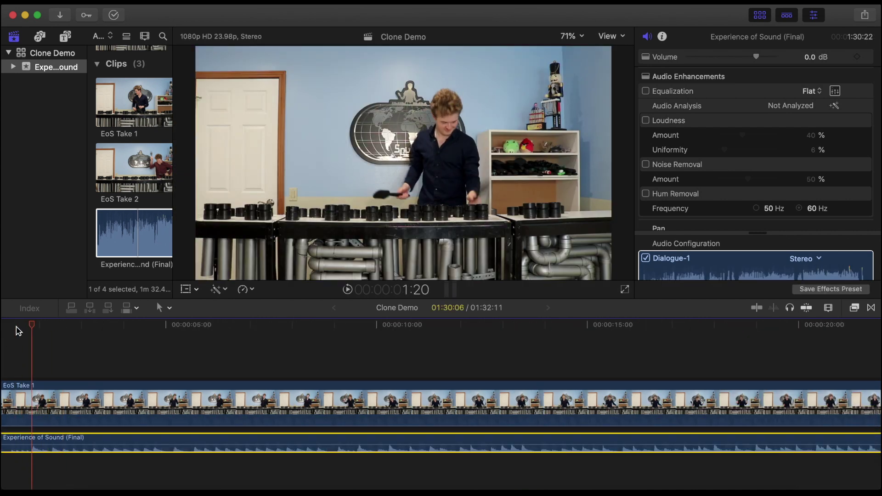
pyautogui.scroll(-5, 16, 331)
# Step: Move EoS Take 2 slightly earlier and play back to check its timing
pyautogui.click(520, 343)
pyautogui.scroll(3, 520, 342)
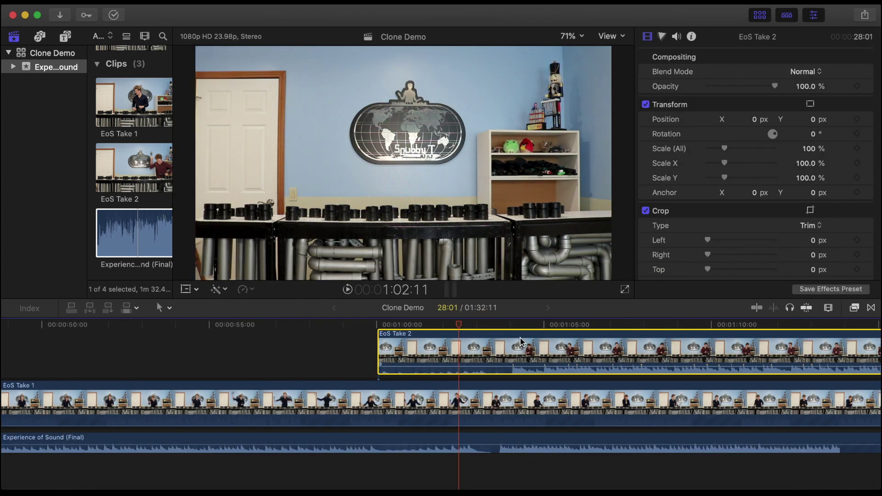
pyautogui.moveTo(520, 343); pyautogui.dragTo(508, 343)
pyautogui.press('space')
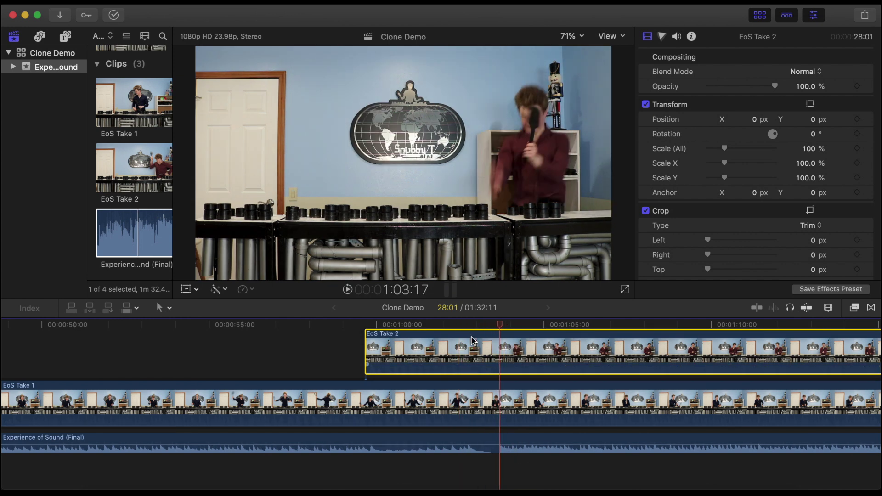
# Step: Trim EoS Take 1's end to about 1:30 and EoS Take 2's start to 29:03, then review
pyautogui.scroll(-5, 505, 358)
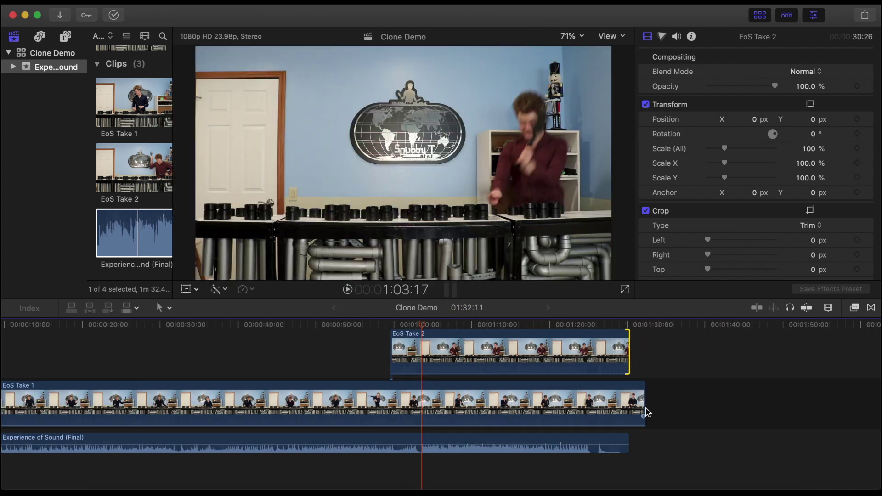
pyautogui.moveTo(645, 412); pyautogui.dragTo(627, 412)
pyautogui.scroll(-2, 492, 408)
pyautogui.moveTo(378, 344); pyautogui.dragTo(385, 342)
pyautogui.press('space')
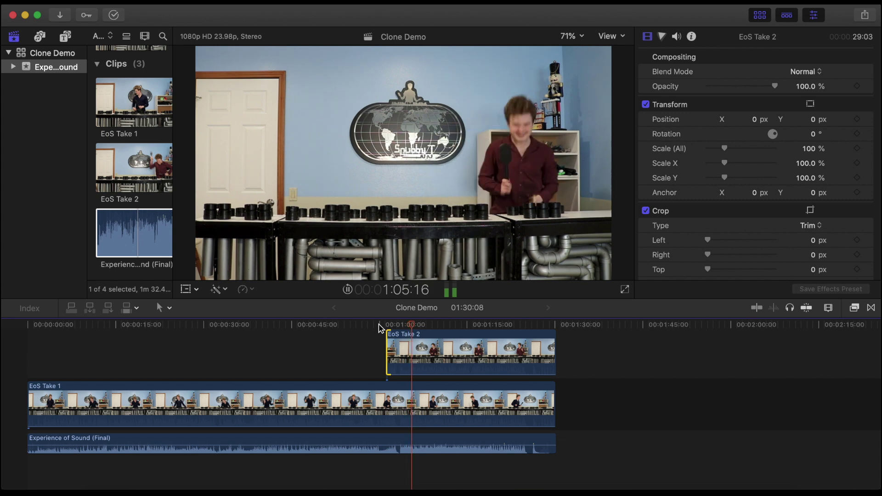
pyautogui.press('space')
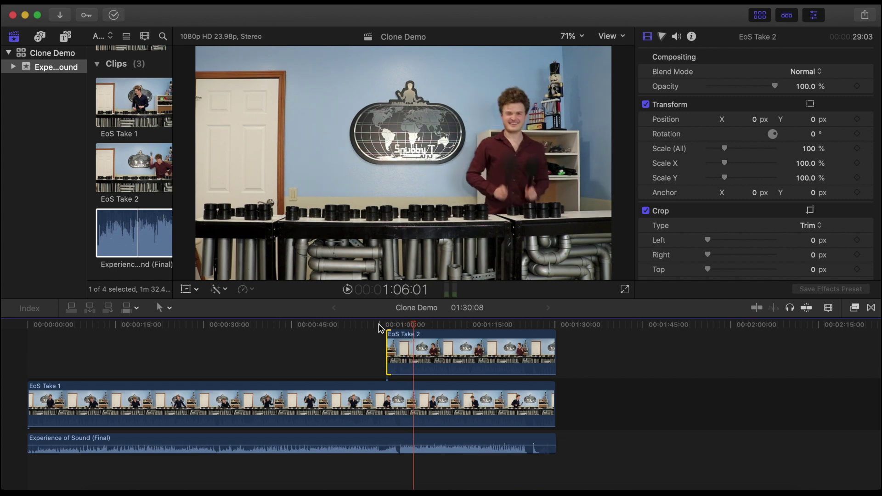
# Step: Trim EoS Take 2's start further, to 28:11 long, and list the Masks effects in the Effects browser
pyautogui.moveTo(389, 340)
pyautogui.mouseDown()
pyautogui.moveTo(410, 342)
pyautogui.moveTo(392, 338)
pyautogui.mouseUp()
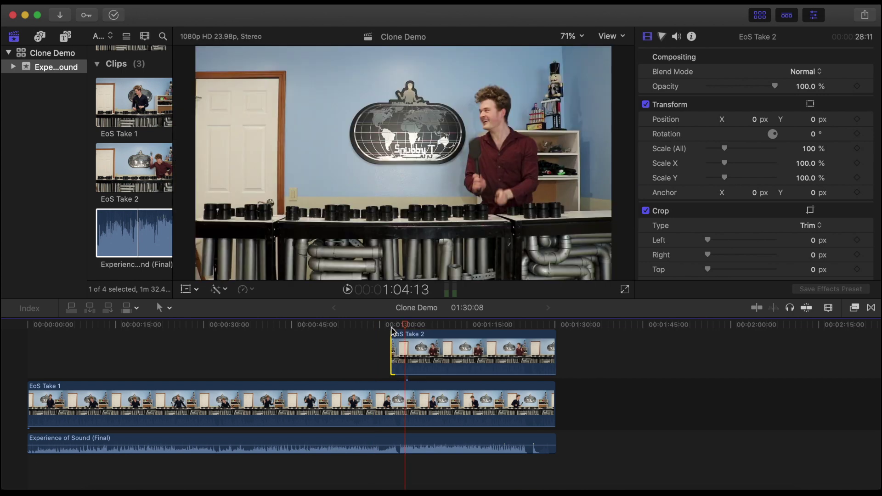
pyautogui.click(440, 338)
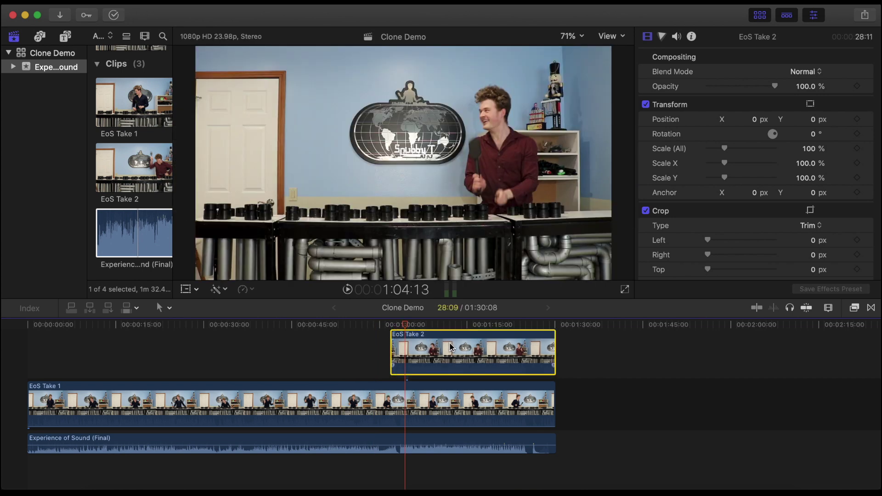
pyautogui.click(853, 308)
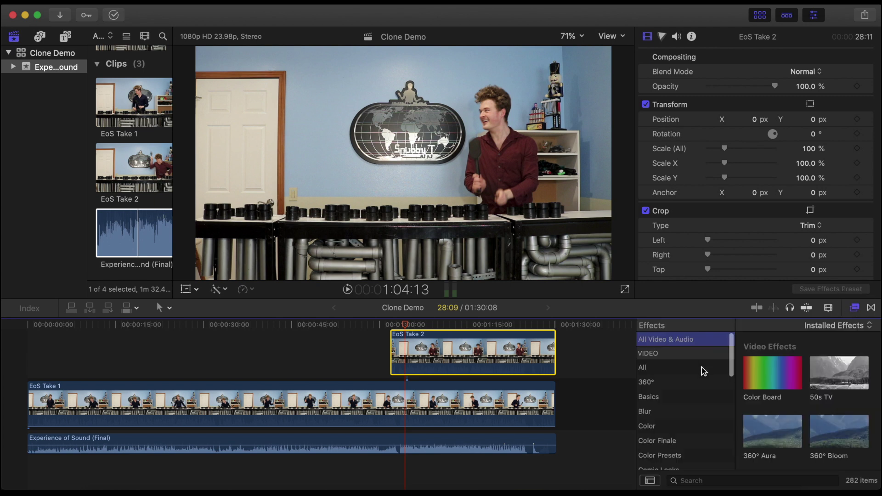
pyautogui.scroll(-5, 701, 368)
pyautogui.click(663, 425)
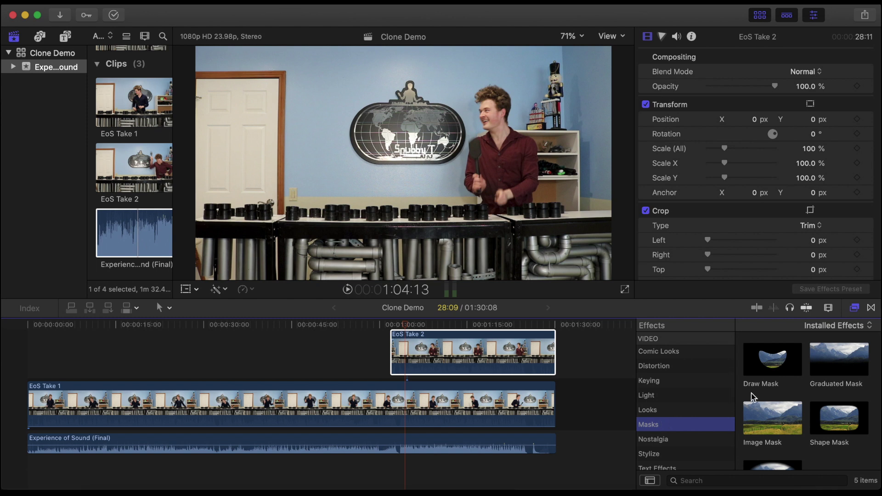
# Step: Apply a Graduated Mask to EoS Take 2 with Target -0.2/-0.01 and Center 0.16/0.11
pyautogui.click(845, 364)
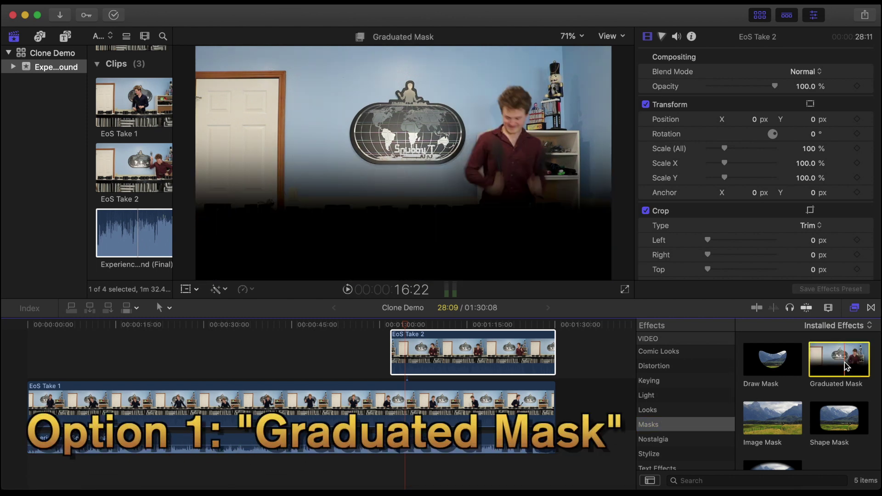
pyautogui.moveTo(846, 366); pyautogui.dragTo(528, 361)
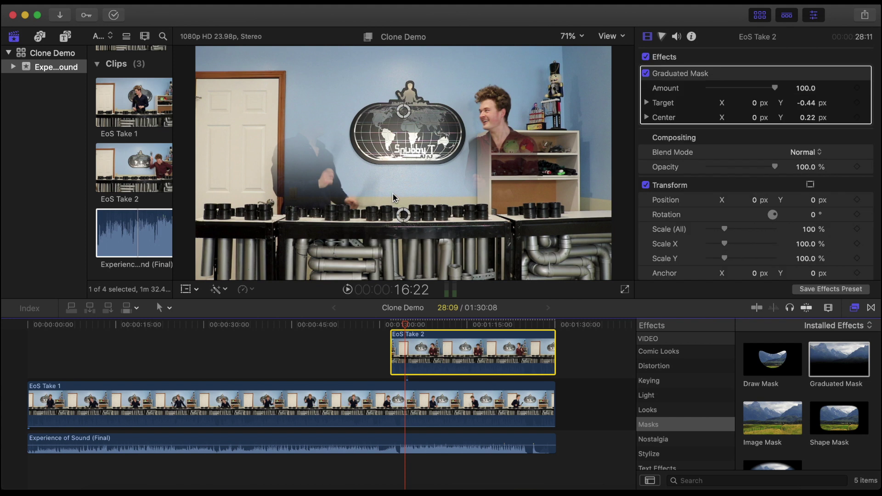
pyautogui.moveTo(401, 217)
pyautogui.mouseDown()
pyautogui.moveTo(372, 110)
pyautogui.moveTo(432, 137)
pyautogui.moveTo(408, 138)
pyautogui.moveTo(458, 153)
pyautogui.moveTo(465, 123)
pyautogui.moveTo(472, 132)
pyautogui.moveTo(471, 152)
pyautogui.moveTo(389, 139)
pyautogui.mouseUp()
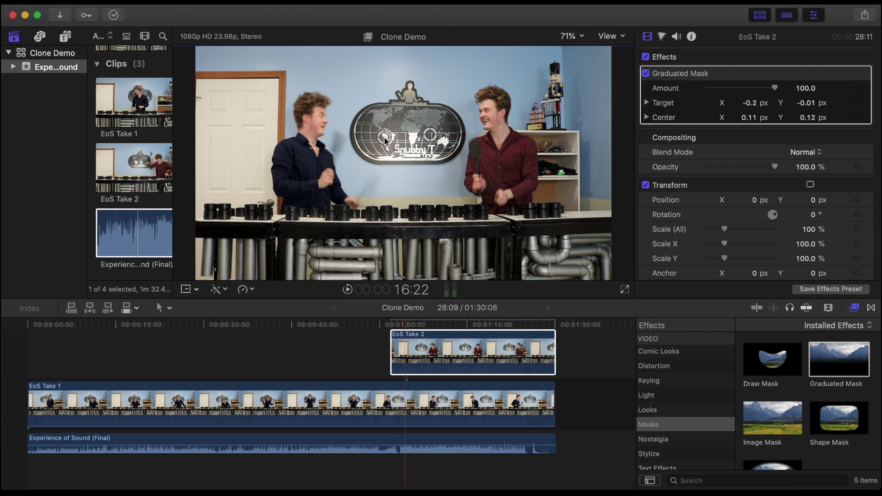
pyautogui.moveTo(432, 135); pyautogui.dragTo(440, 138)
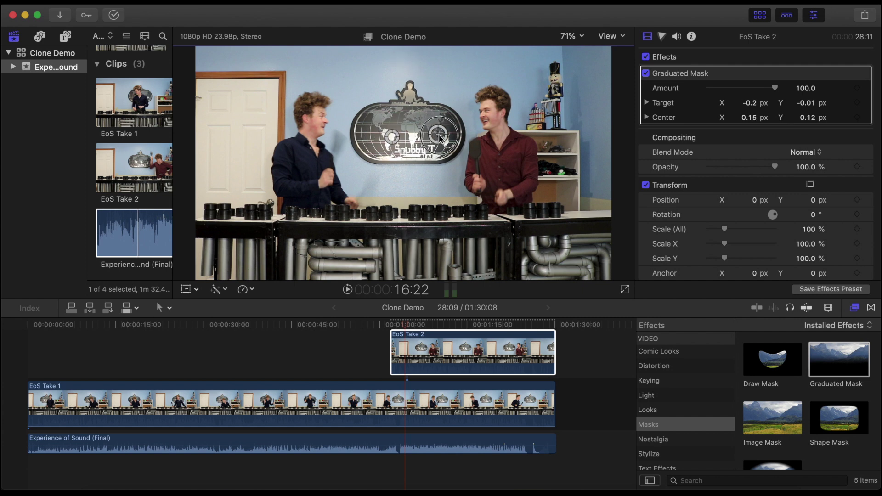
# Step: Play back the composite from an earlier point to check that both clones appear
pyautogui.click(388, 321)
pyautogui.press('space')
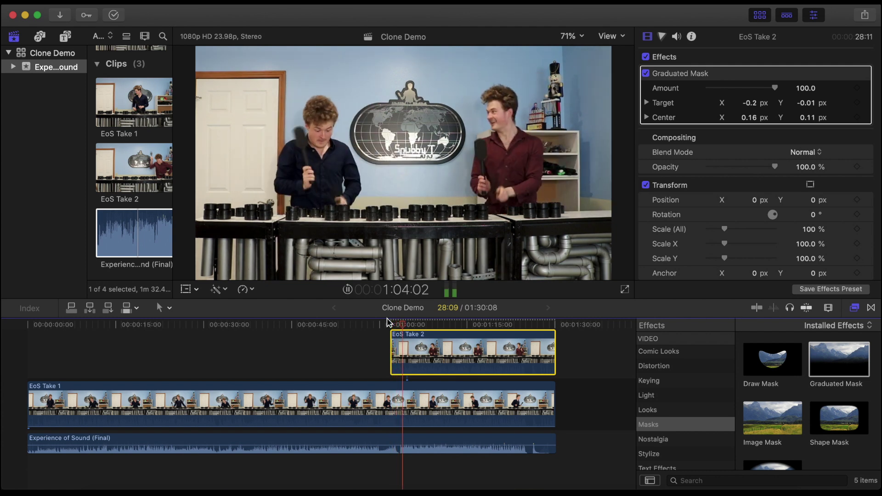
pyautogui.press('space')
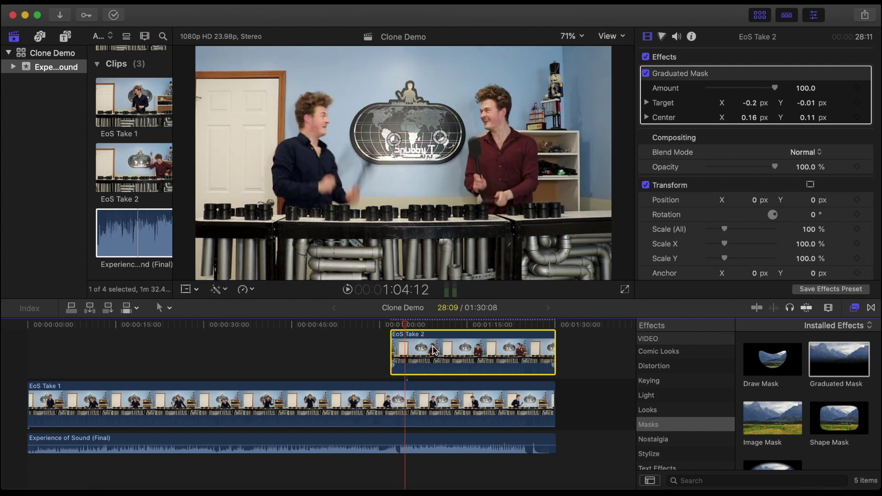
pyautogui.click(732, 79)
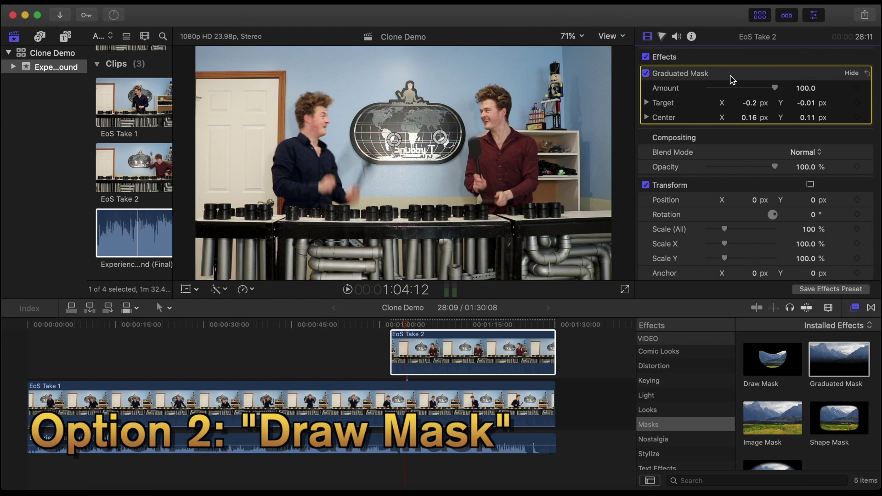
# Step: Replace the Graduated Mask on EoS Take 2 with a Draw Mask and draw a closed shape
pyautogui.press('Delete')
pyautogui.moveTo(772, 357); pyautogui.dragTo(505, 366)
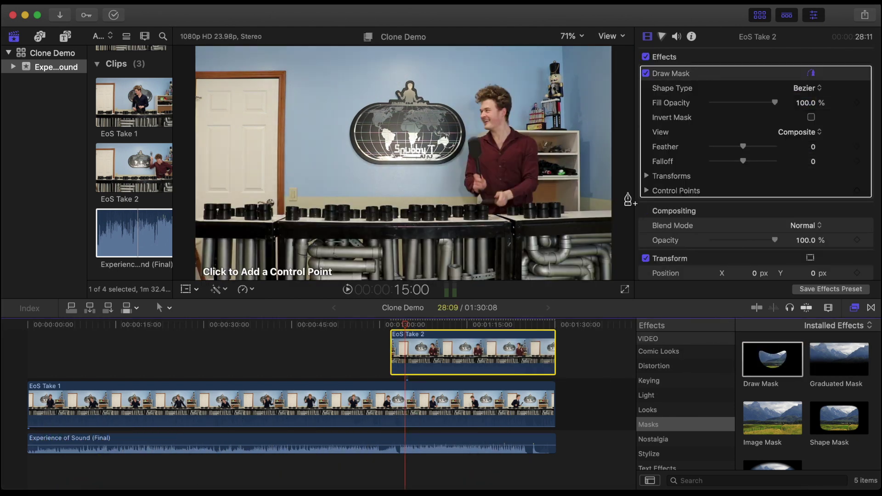
pyautogui.click(432, 279)
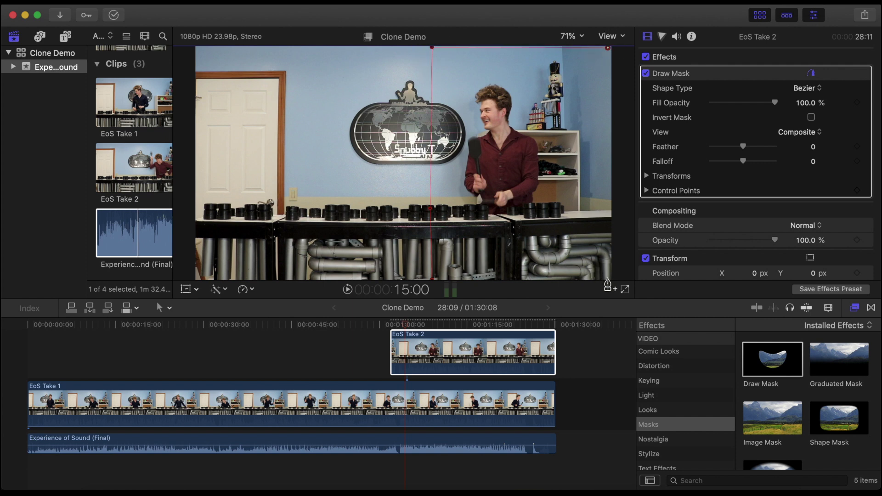
pyautogui.click(431, 281)
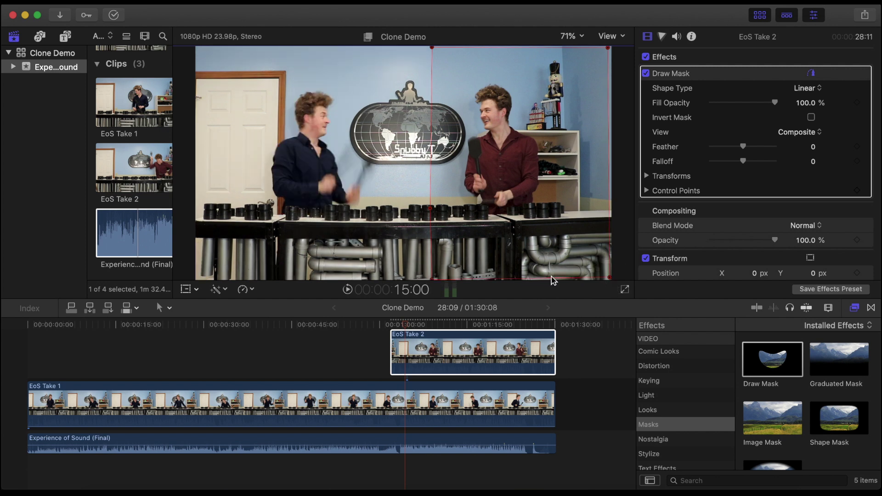
pyautogui.click(613, 284)
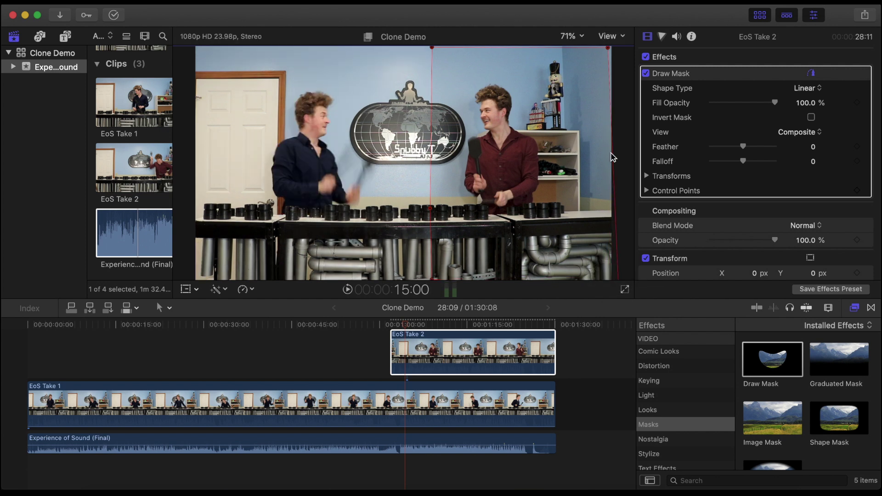
# Step: Pull the Draw Mask's points to the frame corners and raise its feather toward 100
pyautogui.moveTo(611, 51); pyautogui.dragTo(619, 45)
pyautogui.moveTo(432, 47); pyautogui.dragTo(428, 46)
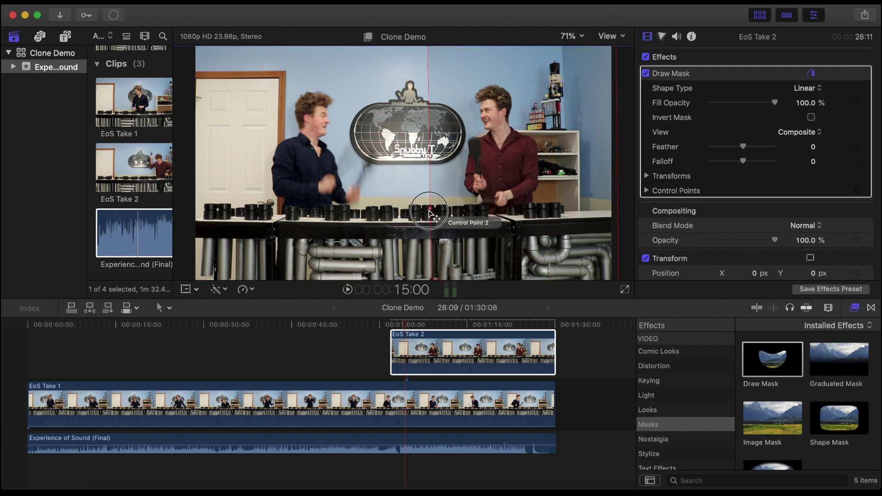
pyautogui.moveTo(429, 211); pyautogui.dragTo(427, 210)
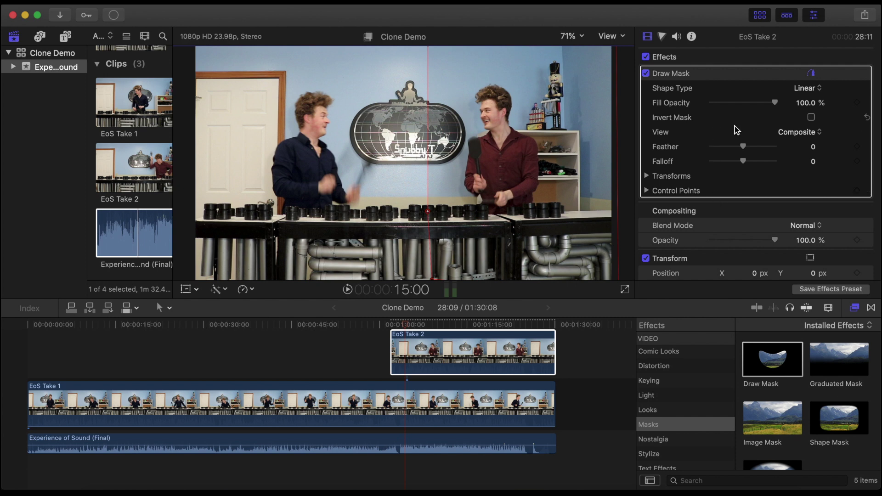
pyautogui.moveTo(748, 145); pyautogui.dragTo(761, 147)
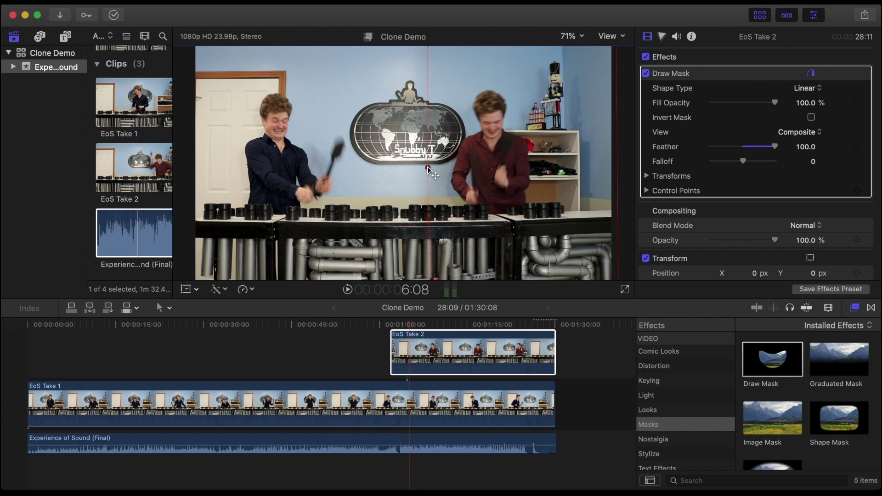
# Step: Curve the Draw Mask edge around the logo, leaving Control Point 3 at X 288, Y 120 px, then preview
pyautogui.moveTo(427, 166); pyautogui.dragTo(452, 144)
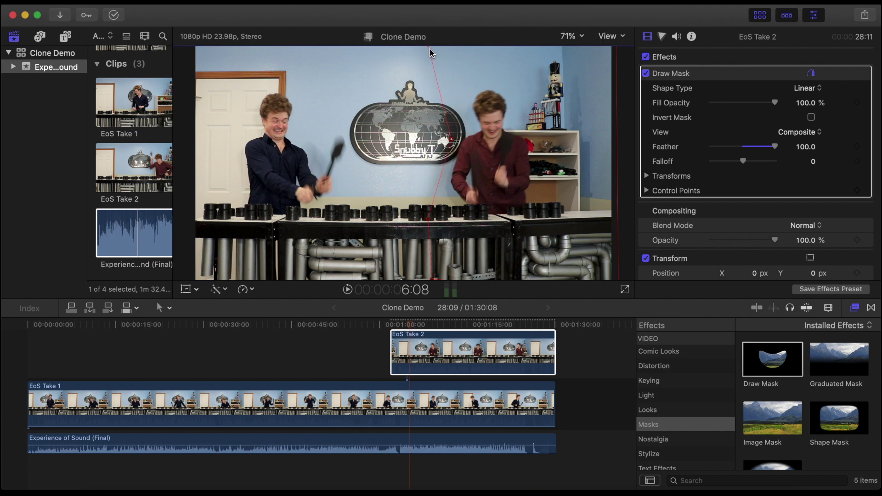
pyautogui.moveTo(429, 48)
pyautogui.mouseDown()
pyautogui.moveTo(459, 43)
pyautogui.moveTo(420, 43)
pyautogui.moveTo(454, 43)
pyautogui.moveTo(437, 48)
pyautogui.mouseUp()
pyautogui.press('super+z')
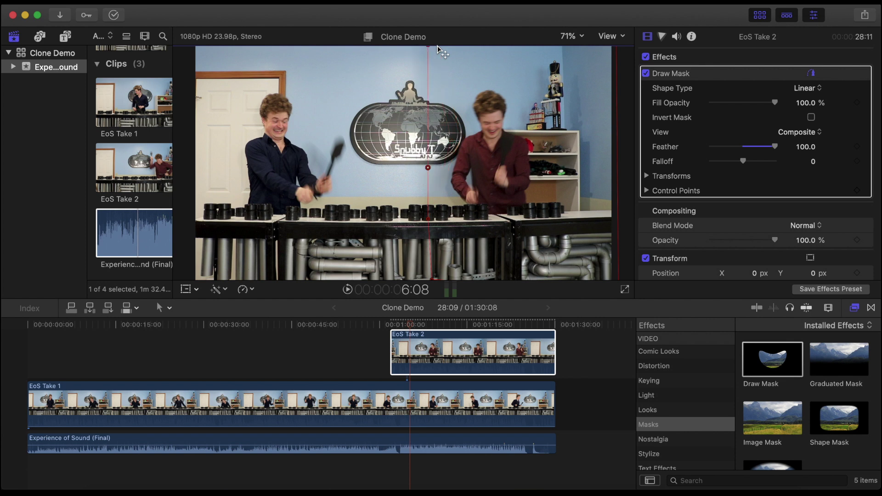
pyautogui.moveTo(409, 325); pyautogui.dragTo(383, 330)
pyautogui.press('space')
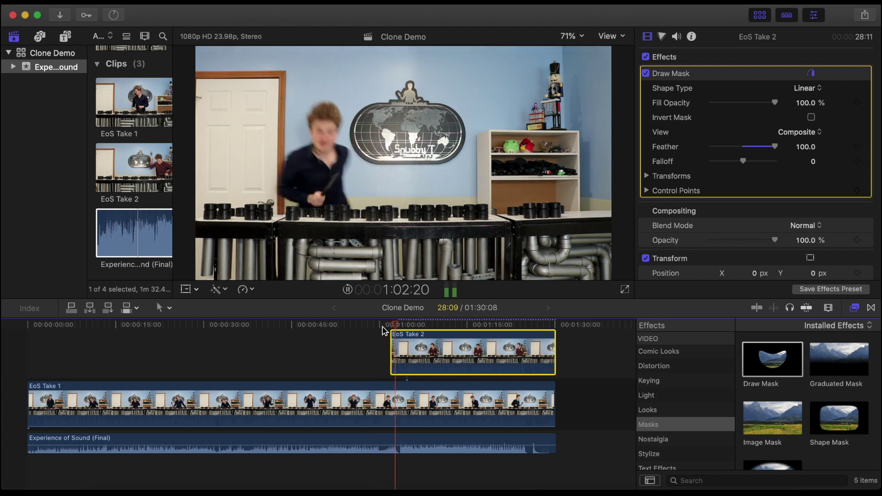
# Step: Zoom into the timeline and trim EoS Take 2 to start around 1:02:18, then replay the entrance
pyautogui.click(390, 325)
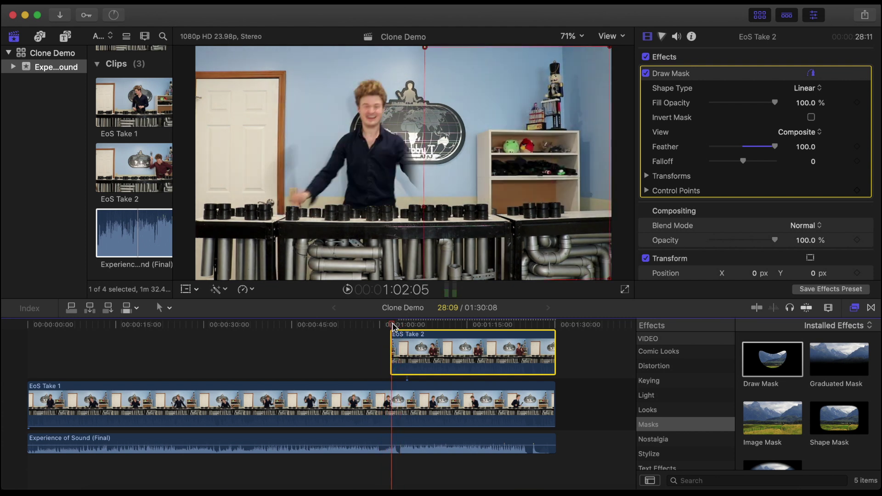
pyautogui.press('space')
pyautogui.press('super+equal')
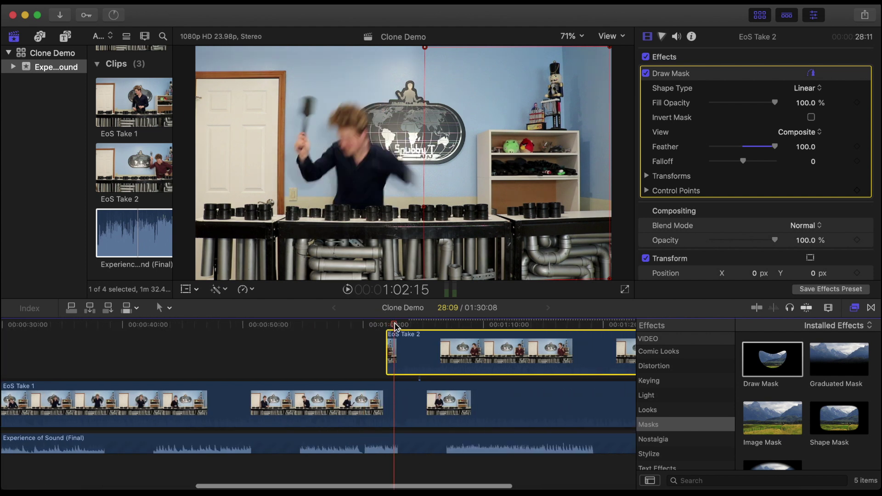
pyautogui.moveTo(389, 344); pyautogui.dragTo(397, 323)
pyautogui.press('space')
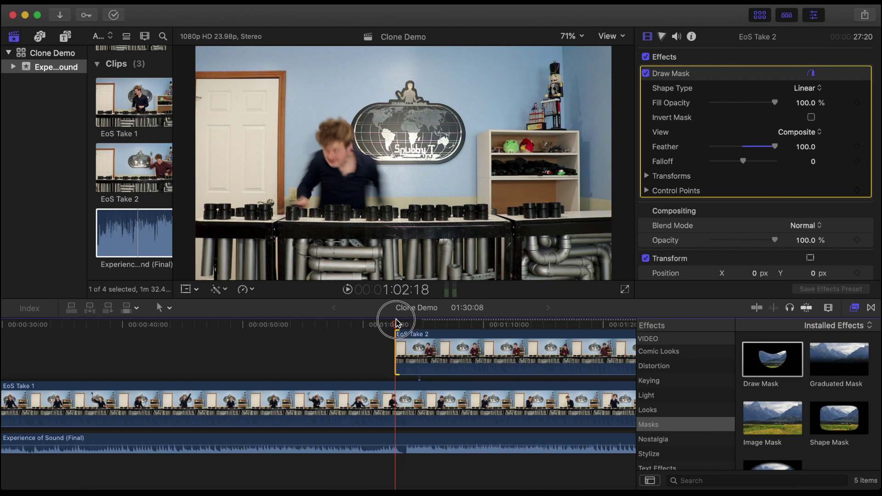
pyautogui.click(870, 308)
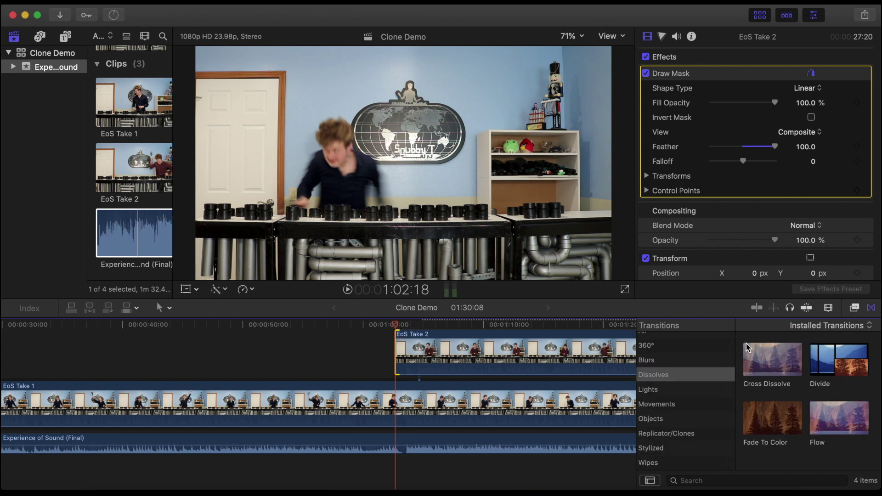
# Step: Add a Cross Dissolve at the start of EoS Take 2
pyautogui.moveTo(747, 347); pyautogui.dragTo(422, 345)
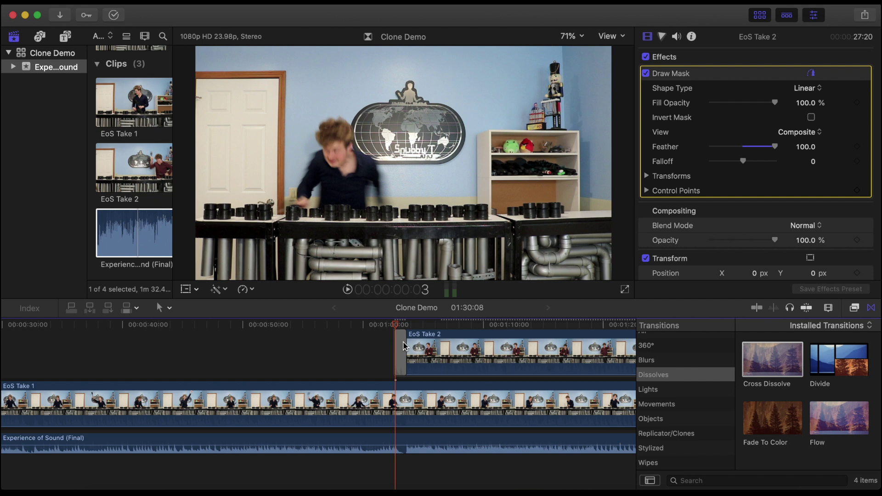
pyautogui.moveTo(404, 342); pyautogui.dragTo(402, 342)
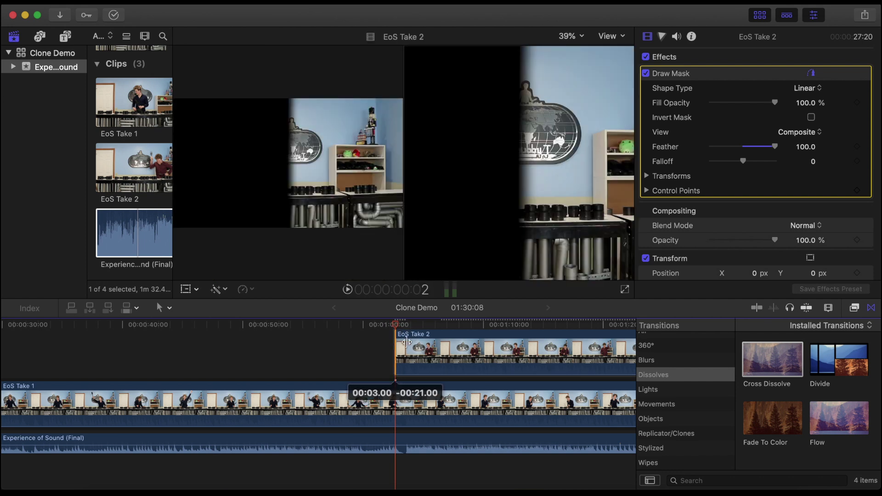
pyautogui.hscroll(10, 384, 350)
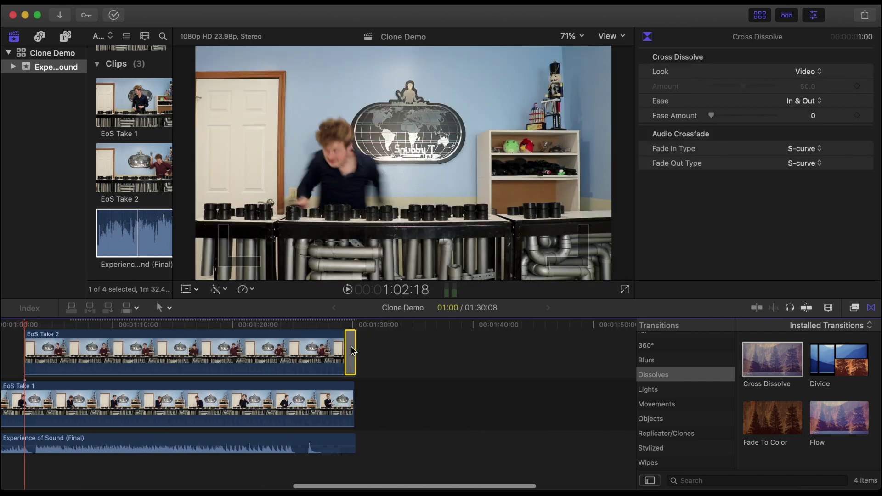
pyautogui.hscroll(-5, 353, 351)
pyautogui.hscroll(-4, 353, 351)
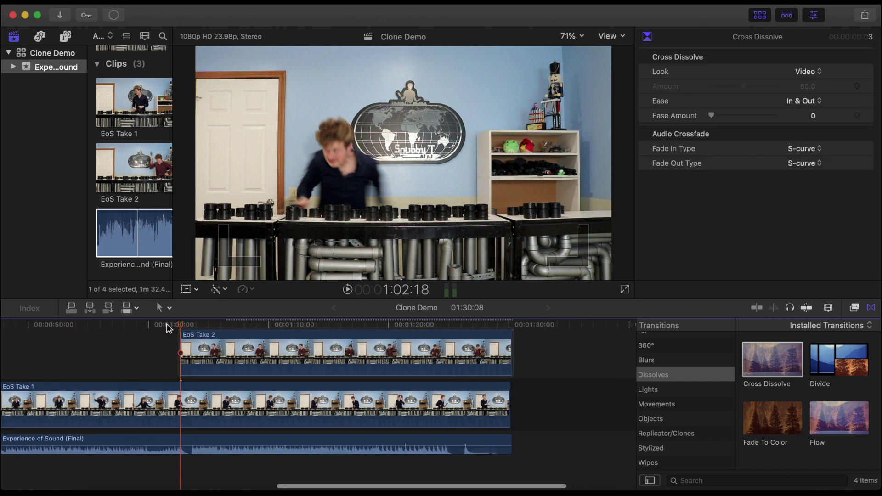
# Step: Trim EoS Take 2's start to 27:19 and lengthen the cross dissolve for a slower fade-in
pyautogui.click(178, 326)
pyautogui.click(179, 352)
pyautogui.press('super+equal')
pyautogui.press('super+equal')
pyautogui.press('super+equal')
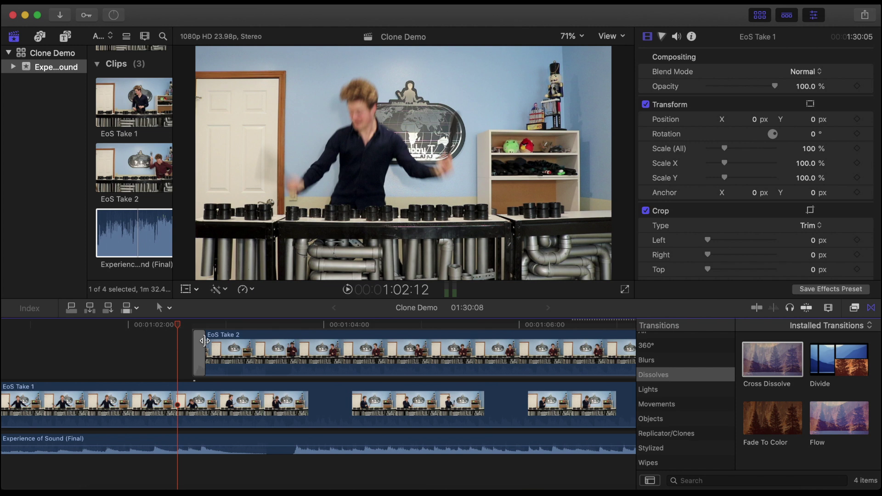
pyautogui.moveTo(204, 341); pyautogui.dragTo(95, 347)
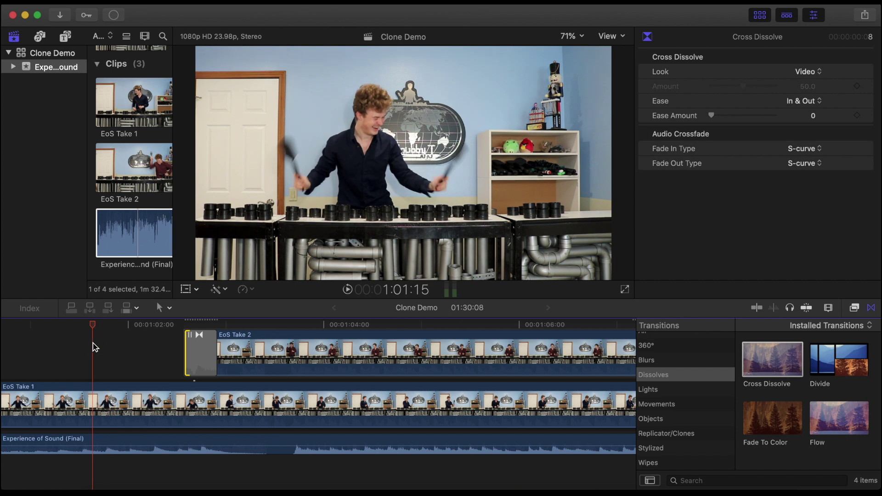
pyautogui.press('space')
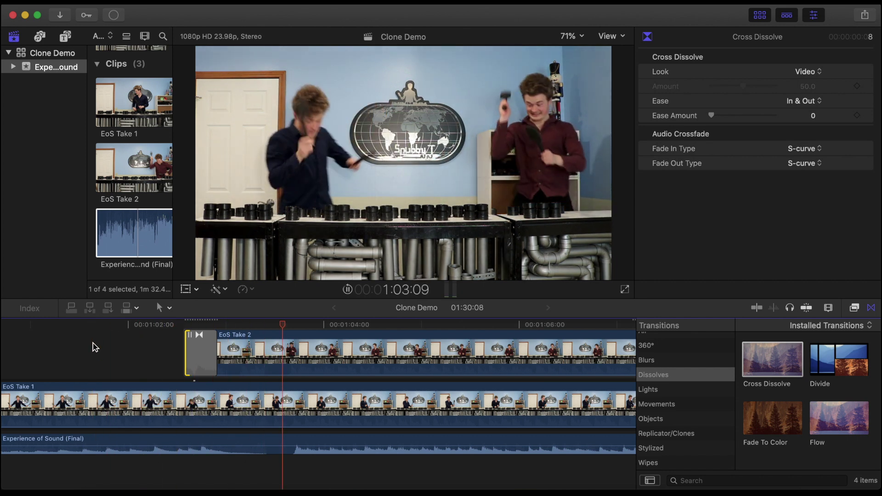
pyautogui.press('space')
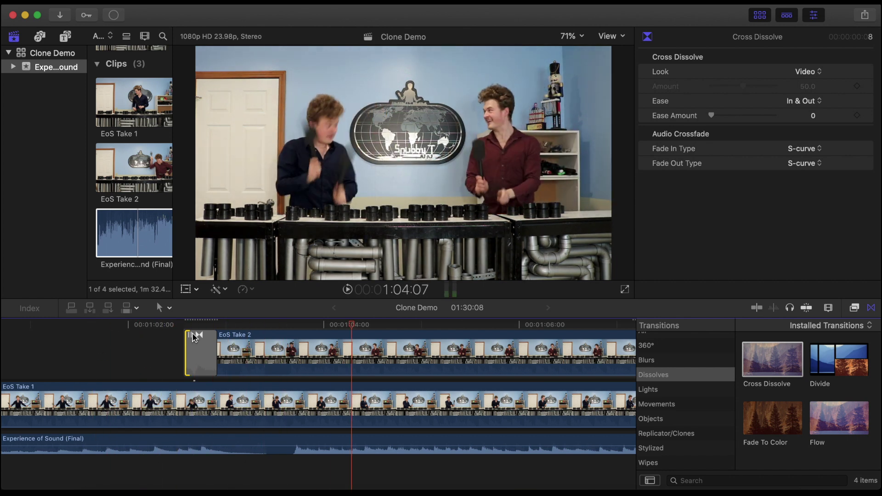
pyautogui.moveTo(194, 337); pyautogui.dragTo(165, 339)
# Step: Raise EoS Take 2's Midtones exposure to 8% on the Color Board
pyautogui.click(255, 325)
pyautogui.moveTo(255, 326); pyautogui.dragTo(275, 325)
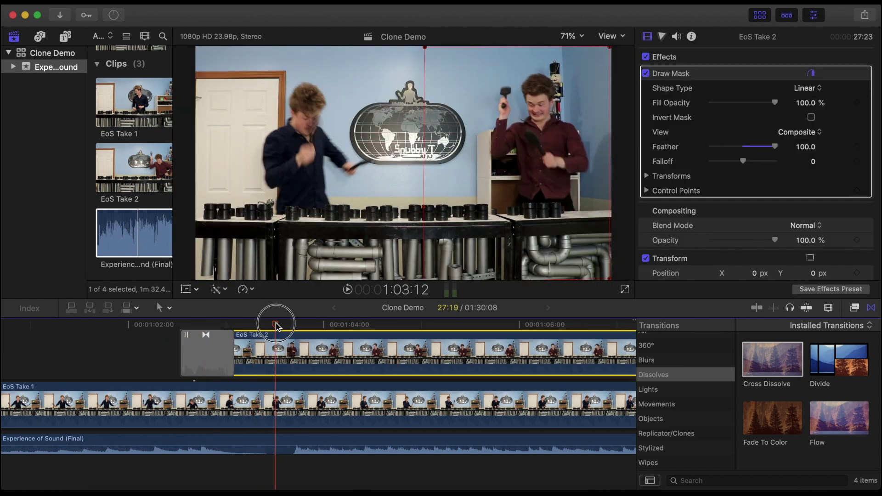
pyautogui.click(664, 41)
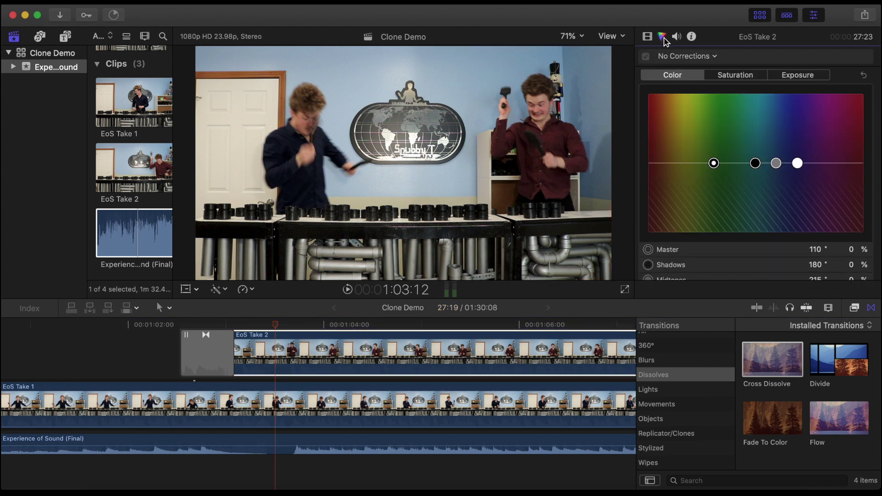
pyautogui.click(800, 77)
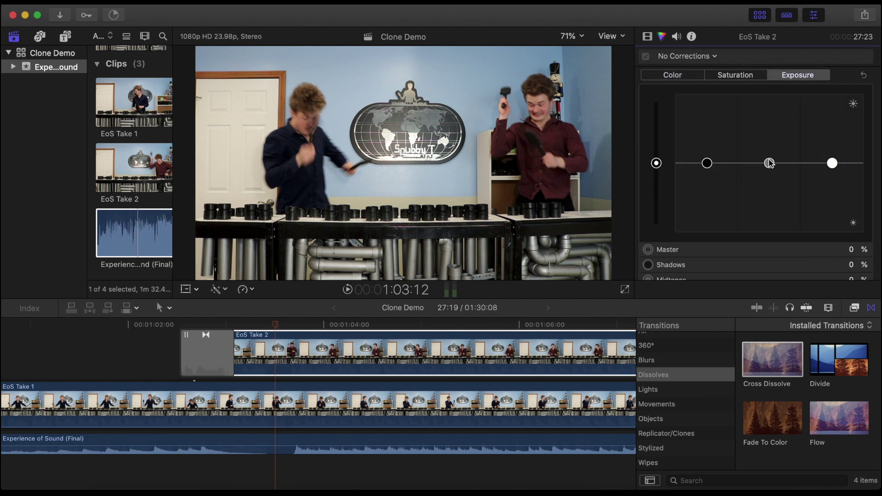
pyautogui.scroll(-2, 762, 203)
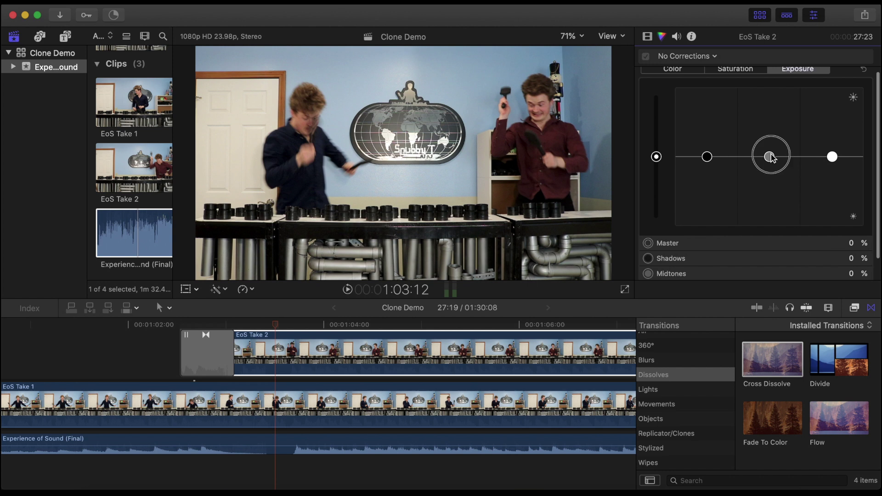
pyautogui.moveTo(771, 158); pyautogui.dragTo(773, 151)
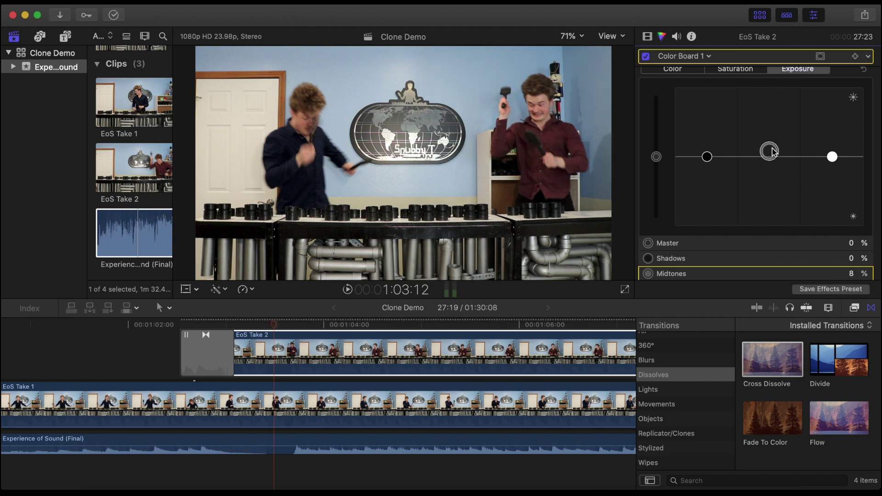
# Step: Review the brightened take from about 1:01:22, zoom the timeline out and move to around 1:15:20
pyautogui.moveTo(272, 325); pyautogui.dragTo(297, 336)
pyautogui.moveTo(235, 338); pyautogui.dragTo(121, 339)
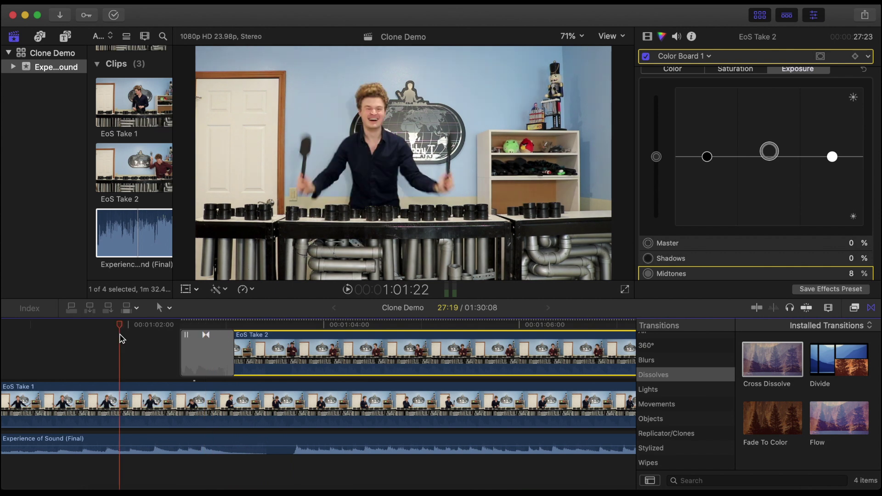
pyautogui.press('space')
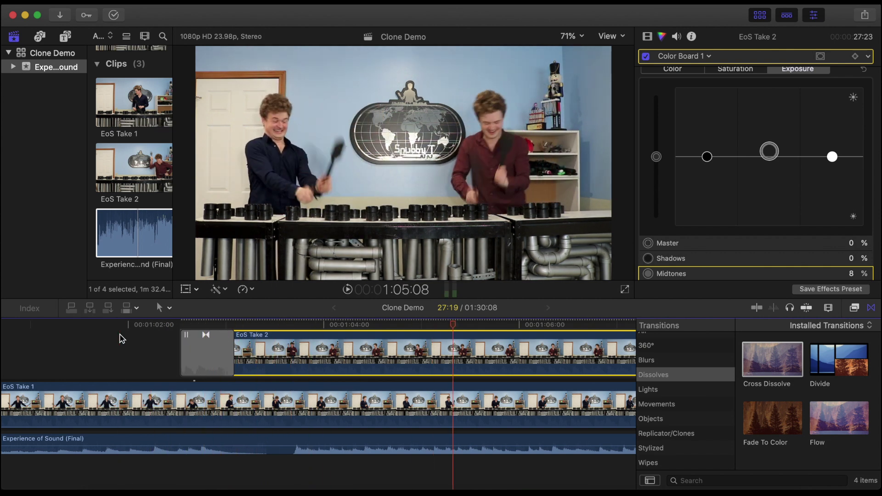
pyautogui.press('super+minus')
pyautogui.press('super+minus')
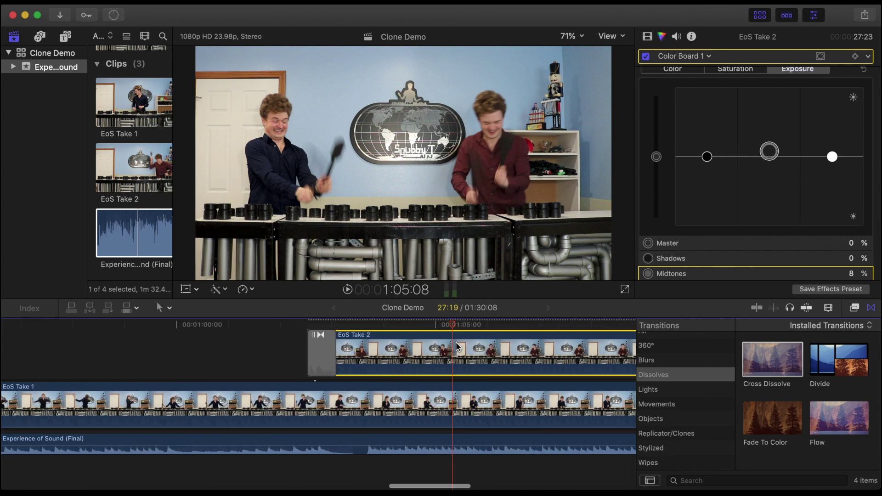
pyautogui.press('super+minus')
pyautogui.moveTo(69, 327); pyautogui.dragTo(271, 333)
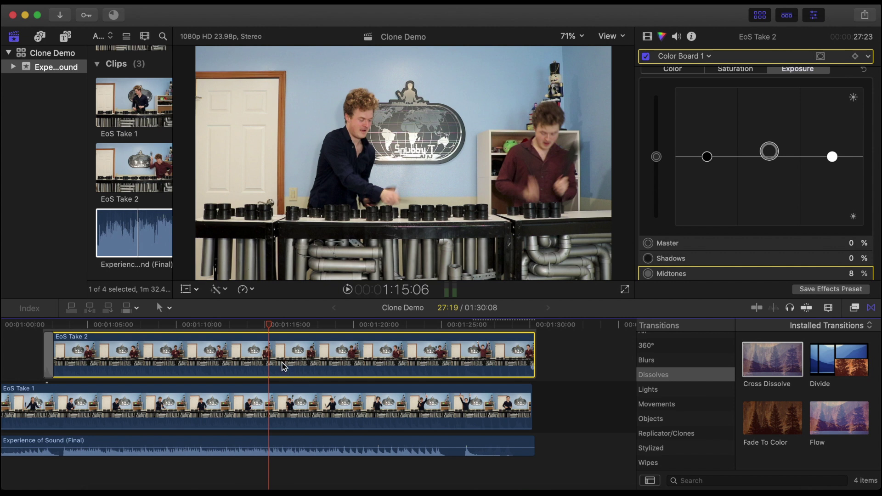
# Step: Add a Control Points keyframe to EoS Take 2's Draw Mask at 1:14:23
pyautogui.click(649, 37)
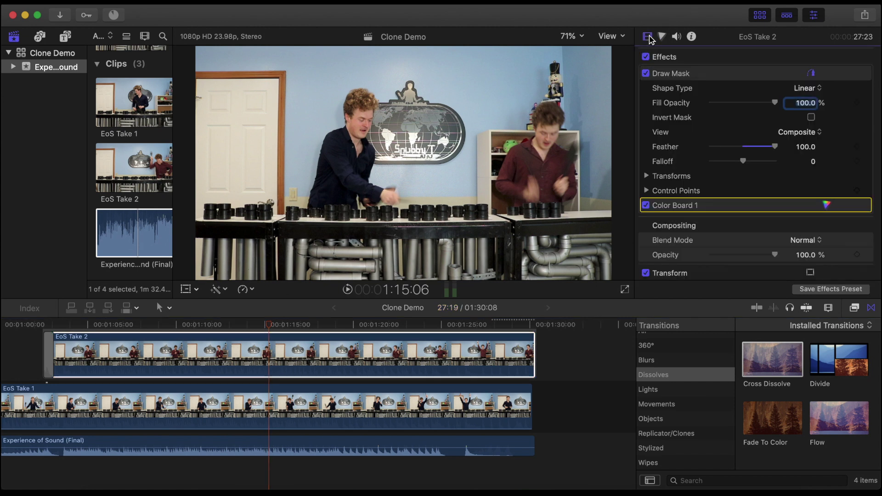
pyautogui.click(711, 76)
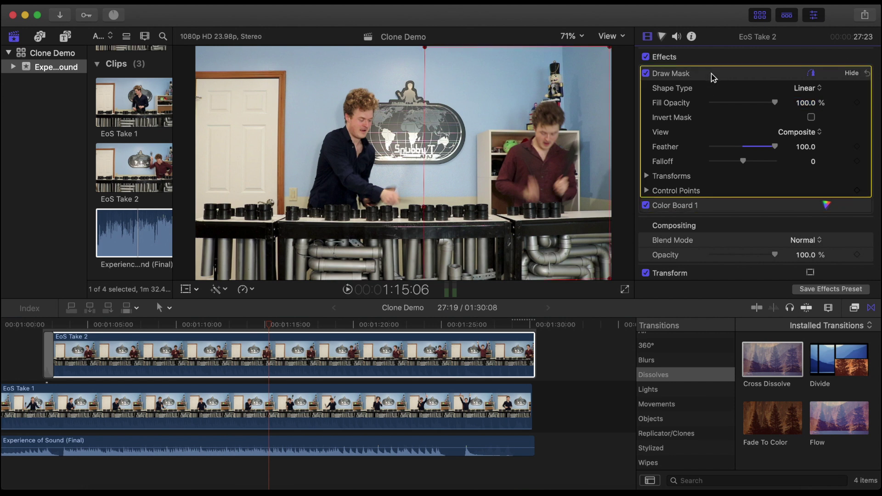
pyautogui.moveTo(275, 327)
pyautogui.mouseDown()
pyautogui.moveTo(256, 327)
pyautogui.moveTo(272, 331)
pyautogui.moveTo(264, 331)
pyautogui.mouseUp()
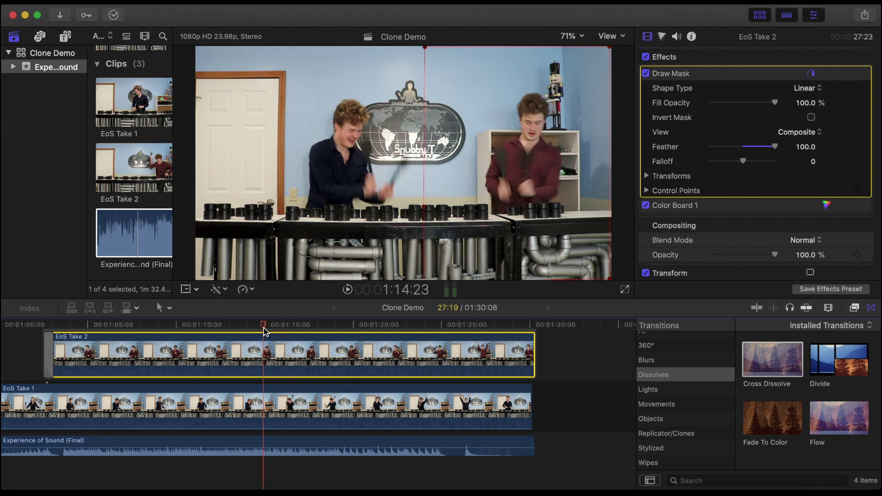
pyautogui.click(857, 191)
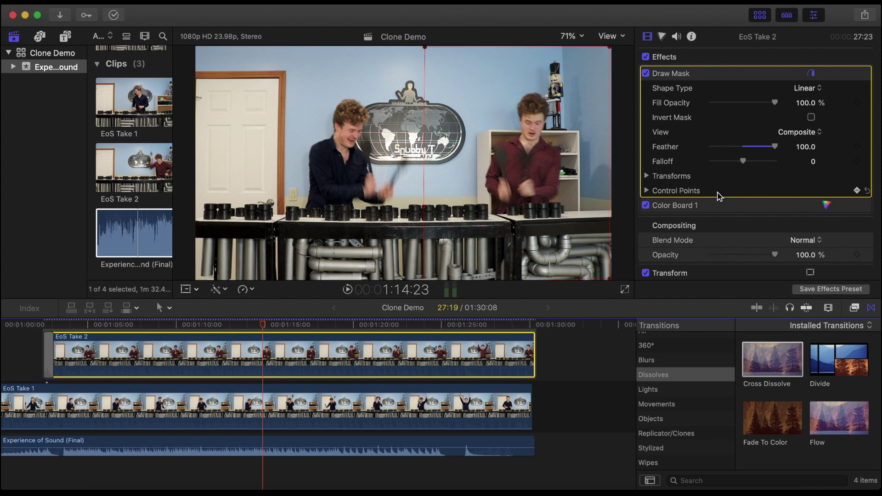
pyautogui.click(647, 190)
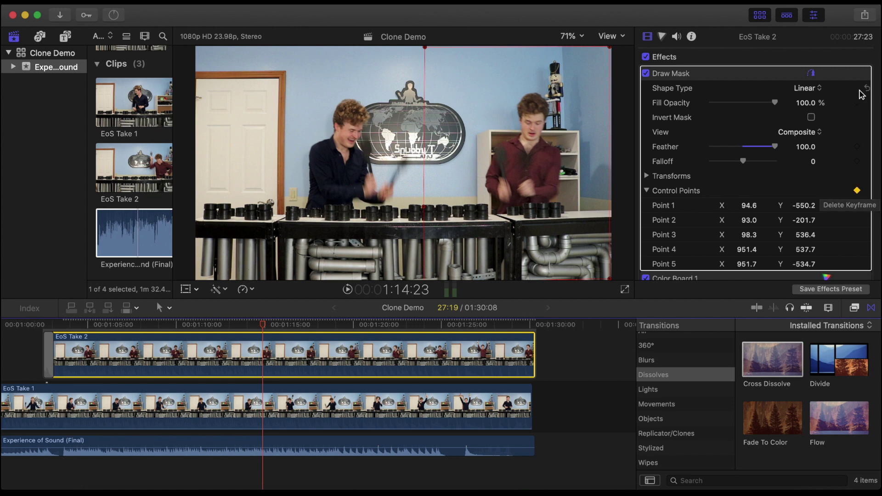
pyautogui.click(647, 190)
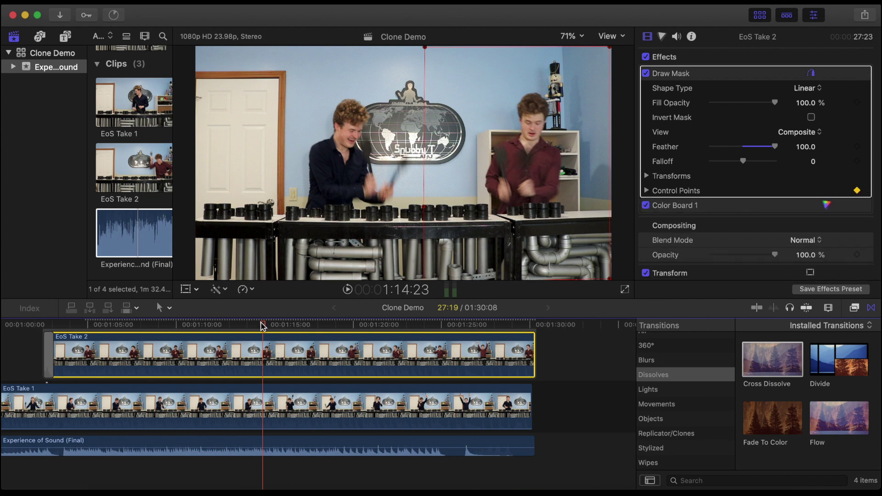
# Step: At 1:15:06, shift the mask's second and third control points right so the line is vertical
pyautogui.moveTo(262, 325); pyautogui.dragTo(270, 328)
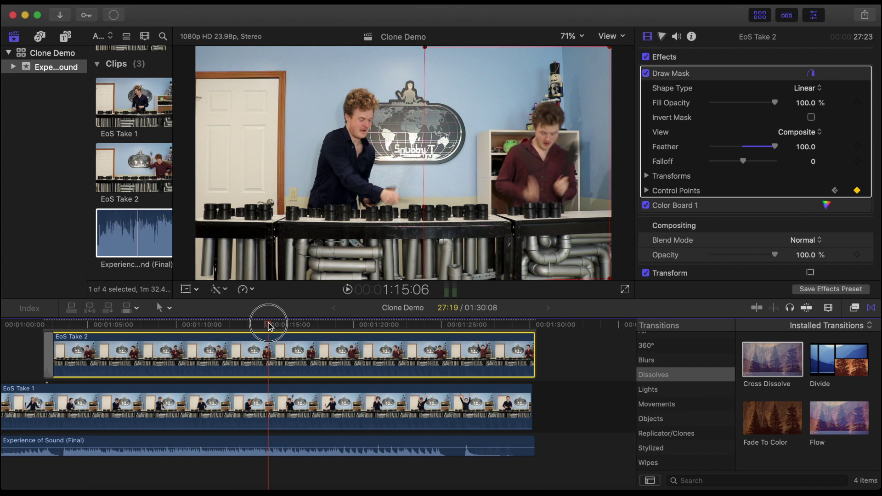
pyautogui.moveTo(269, 326); pyautogui.dragTo(281, 327)
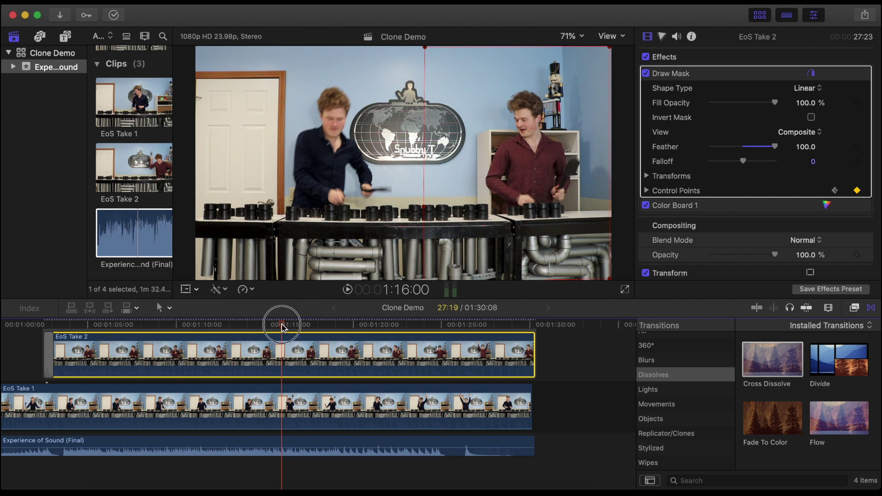
pyautogui.moveTo(281, 327); pyautogui.dragTo(270, 327)
pyautogui.click(835, 191)
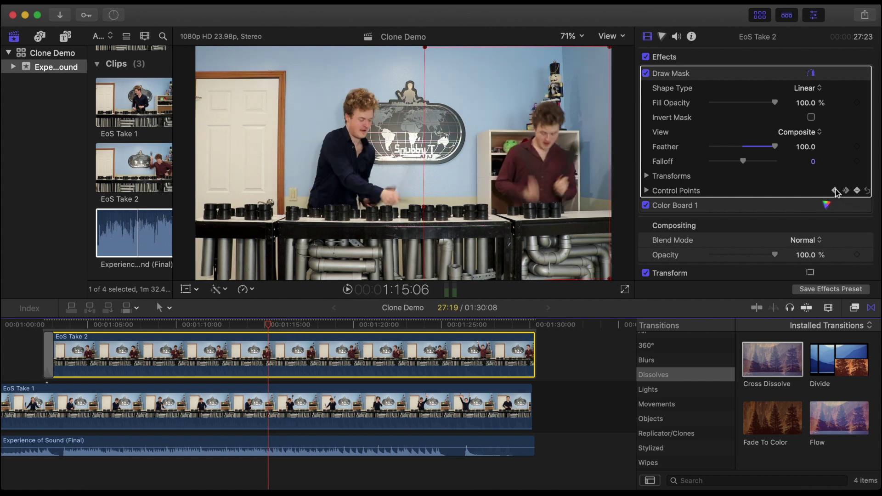
pyautogui.moveTo(426, 207); pyautogui.dragTo(443, 209)
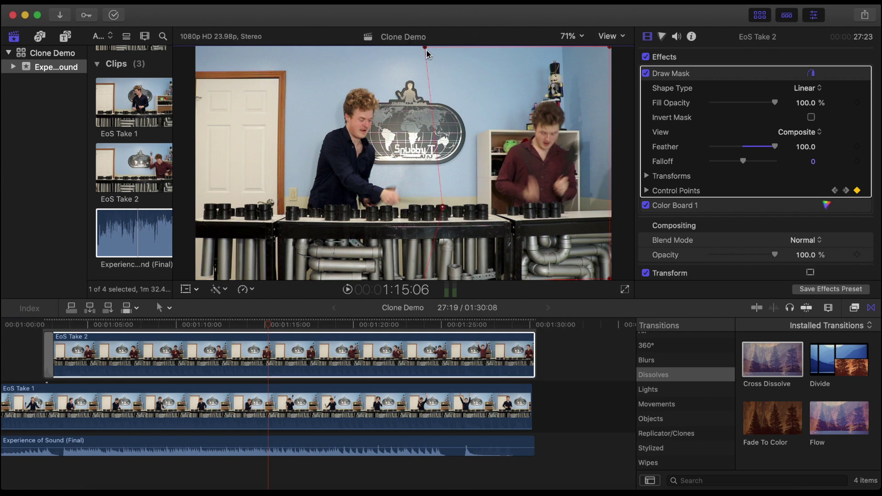
pyautogui.moveTo(424, 48); pyautogui.dragTo(444, 47)
pyautogui.click(835, 191)
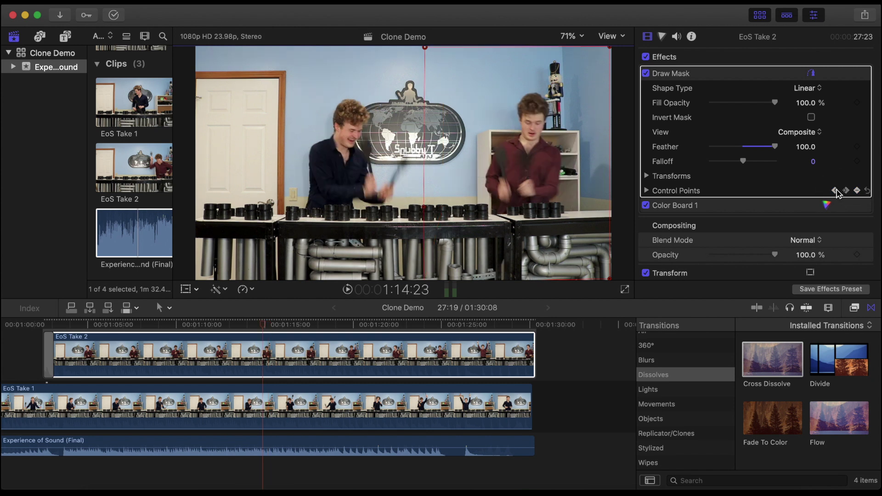
pyautogui.click(258, 351)
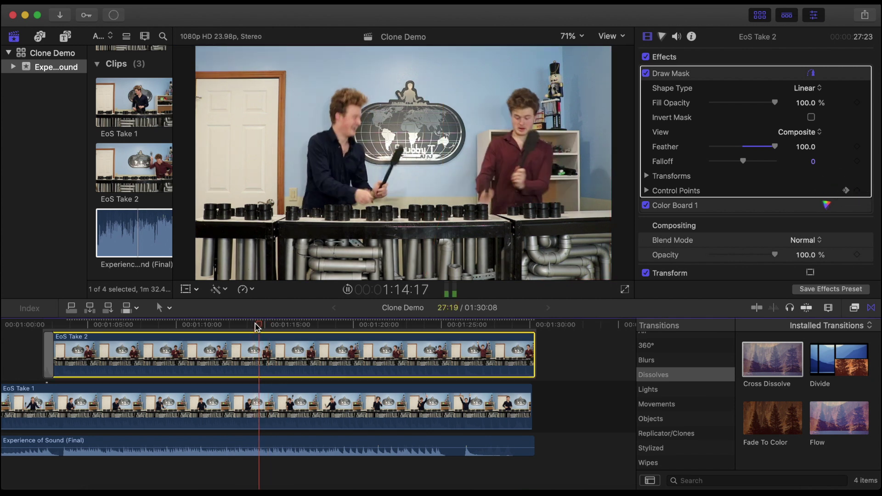
pyautogui.press('space')
pyautogui.press('space')
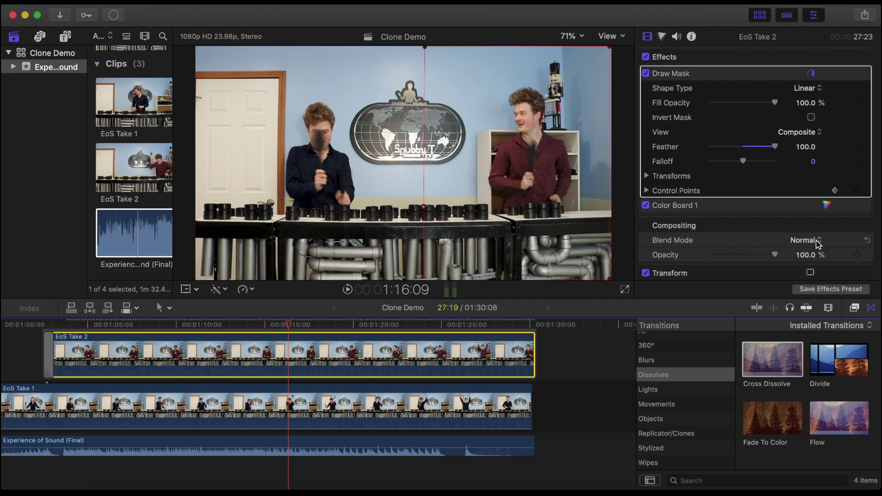
pyautogui.click(835, 191)
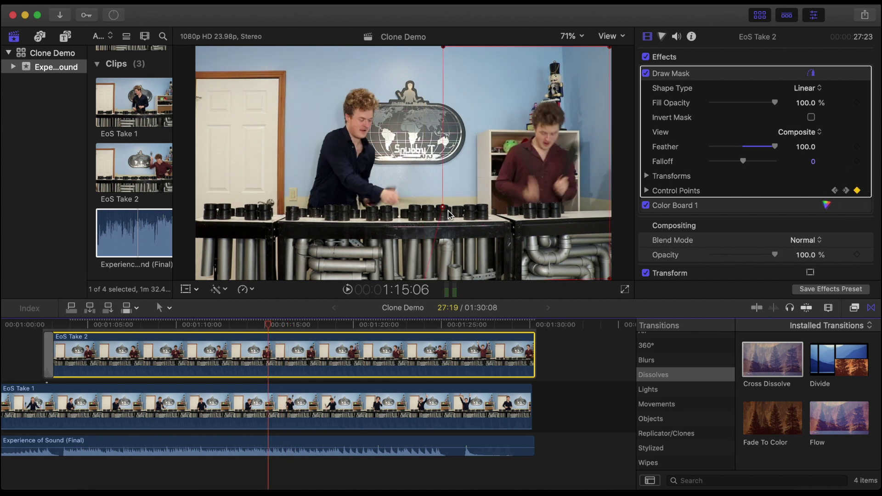
pyautogui.press('Left')
pyautogui.press('Left')
pyautogui.press('Left')
pyautogui.press('Left')
pyautogui.press('Left')
pyautogui.press('Left')
pyautogui.press('Left')
pyautogui.press('Left')
pyautogui.press('Left')
pyautogui.press('Left')
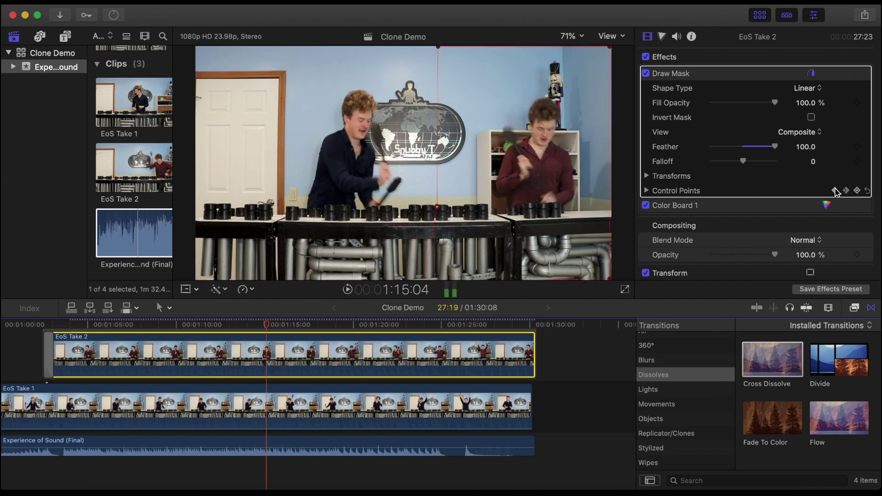
pyautogui.press('Right')
pyautogui.press('Right')
pyautogui.press('Right')
pyautogui.press('Right')
pyautogui.press('Right')
pyautogui.press('Right')
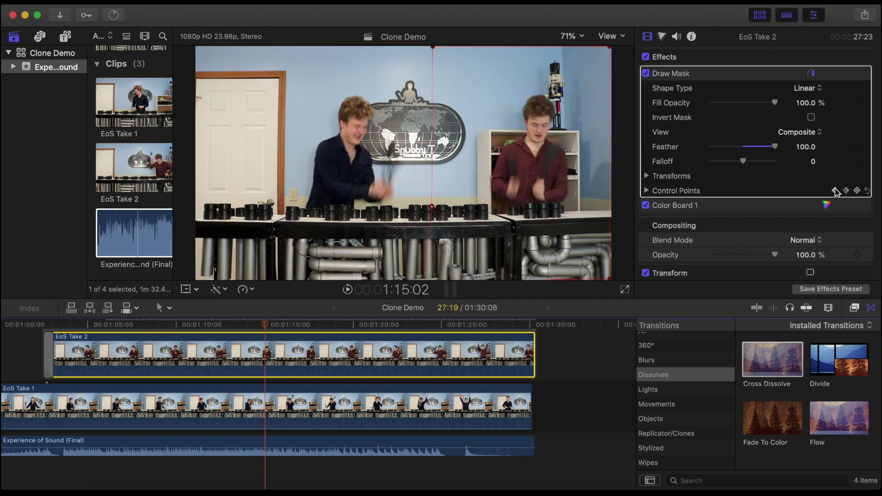
pyautogui.press('Right')
pyautogui.press('Right')
pyautogui.press('Right')
pyautogui.press('Right')
pyautogui.press('Right')
pyautogui.press('Right')
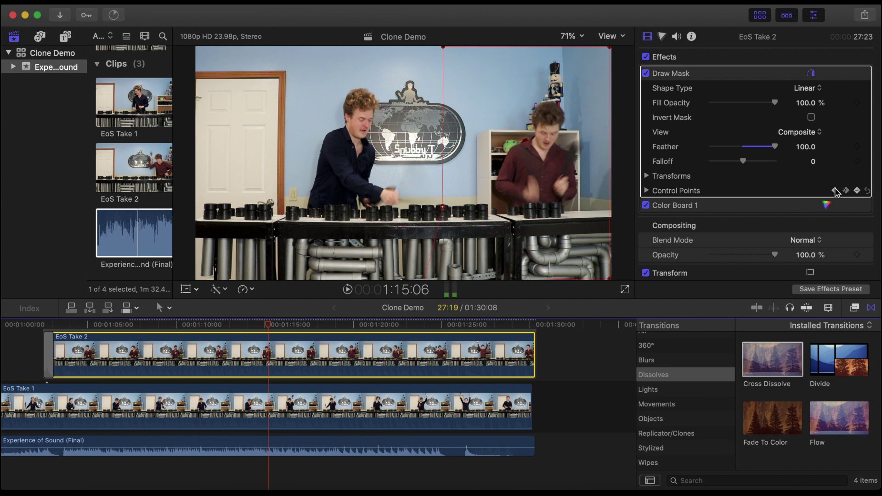
pyautogui.press('Left')
pyautogui.press('Left')
pyautogui.press('Left')
pyautogui.press('Left')
pyautogui.press('Left')
pyautogui.press('Left')
pyautogui.press('Left')
pyautogui.press('Left')
pyautogui.press('Left')
pyautogui.press('Left')
pyautogui.press('Left')
pyautogui.press('Left')
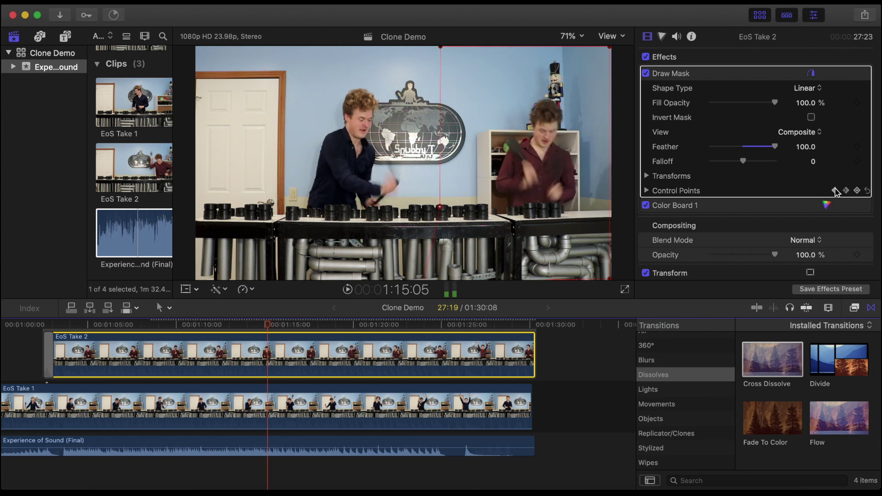
pyautogui.press('Left')
pyautogui.press('Left')
pyautogui.press('Left')
pyautogui.press('Left')
pyautogui.press('Left')
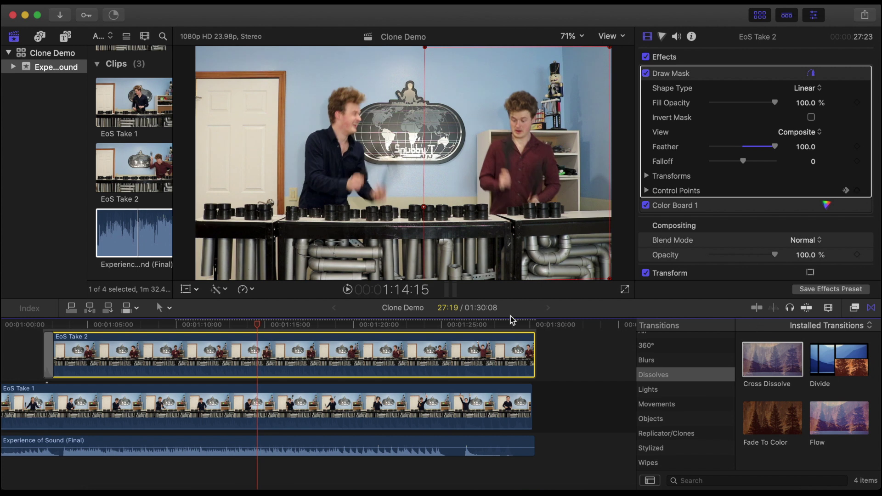
pyautogui.press('Left')
pyautogui.press('Left')
pyautogui.press('Left')
pyautogui.press('Left')
pyautogui.press('Left')
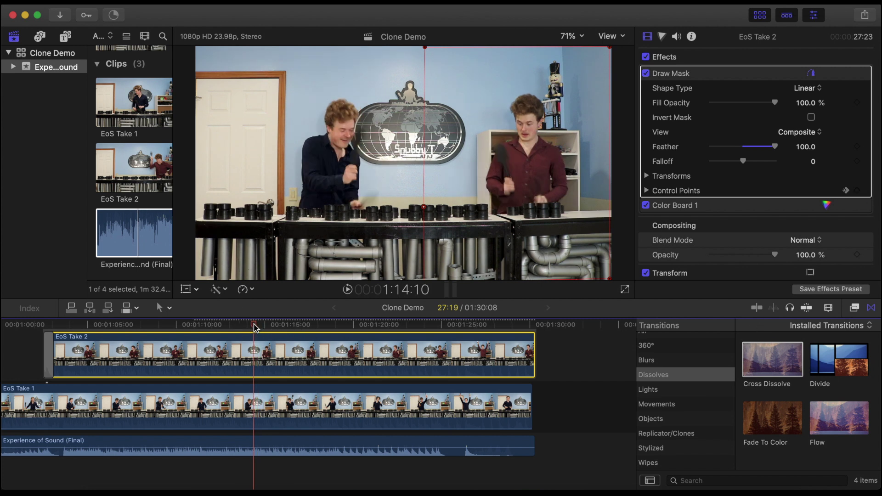
pyautogui.press('Right')
pyautogui.press('Right')
pyautogui.press('Right')
pyautogui.press('Right')
pyautogui.press('Right')
pyautogui.press('Right')
pyautogui.press('Right')
pyautogui.press('Right')
pyautogui.press('Right')
pyautogui.press('Right')
pyautogui.press('Right')
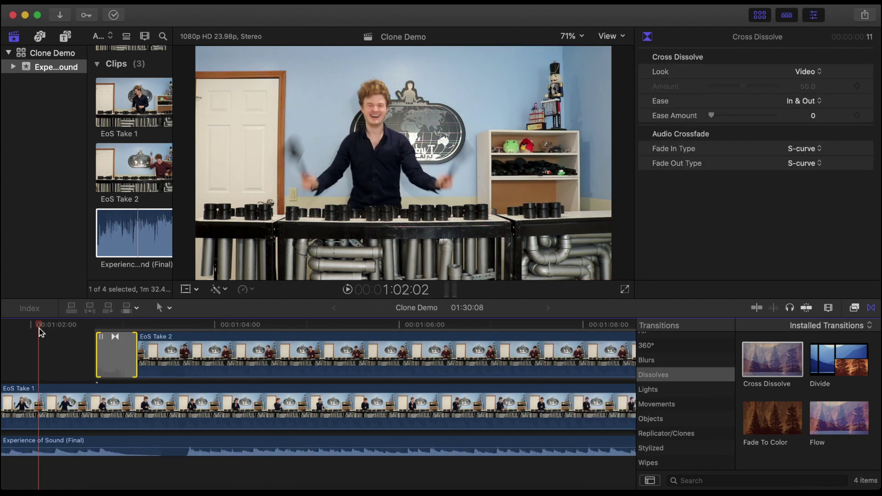
# Step: Play the composite from 1:02 to near the end, then fit the whole Clone Demo project in view
pyautogui.press('space')
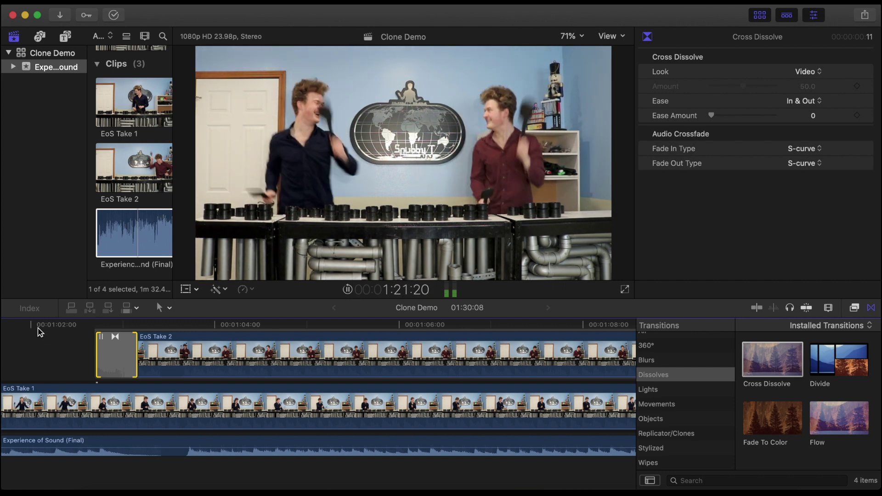
pyautogui.press('space')
pyautogui.press('super+minus')
pyautogui.press('super+minus')
pyautogui.press('super+minus')
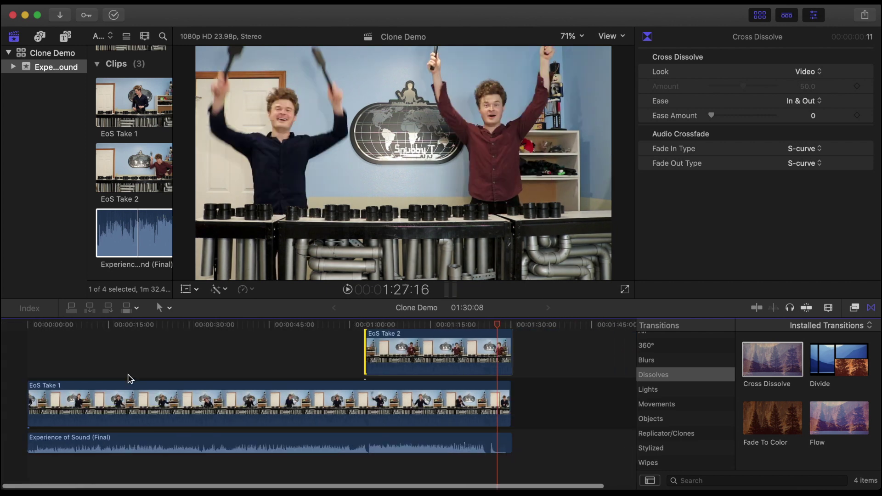
pyautogui.scroll(1, 587, 418)
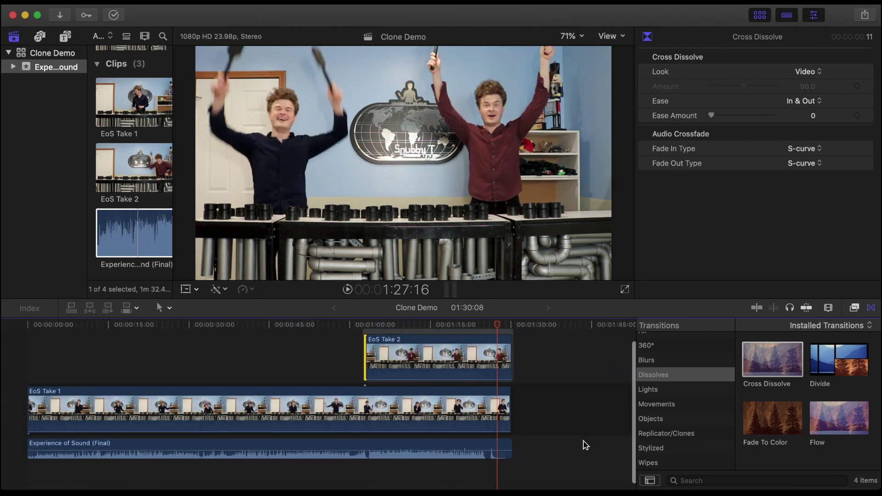
# Step: Nest EoS Take 1, EoS Take 2 and the audio into a new compound clip named 'EoS Twins'
pyautogui.moveTo(573, 459); pyautogui.dragTo(282, 446)
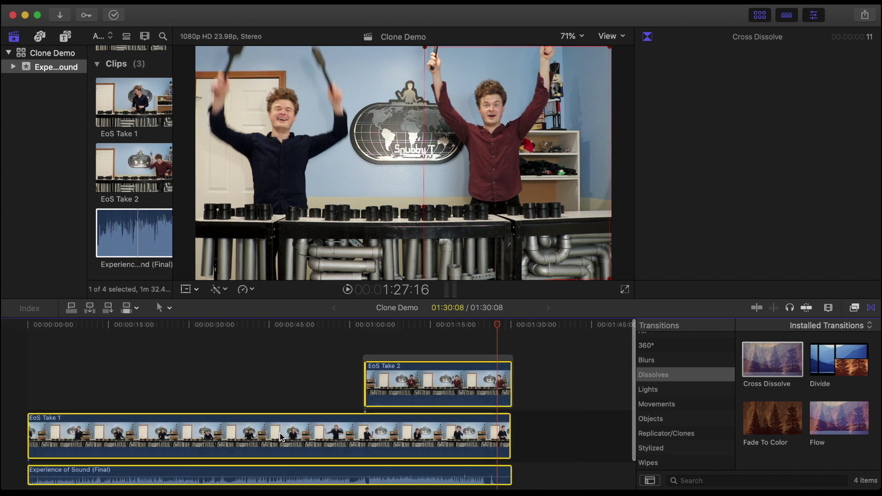
pyautogui.rightClick(281, 436)
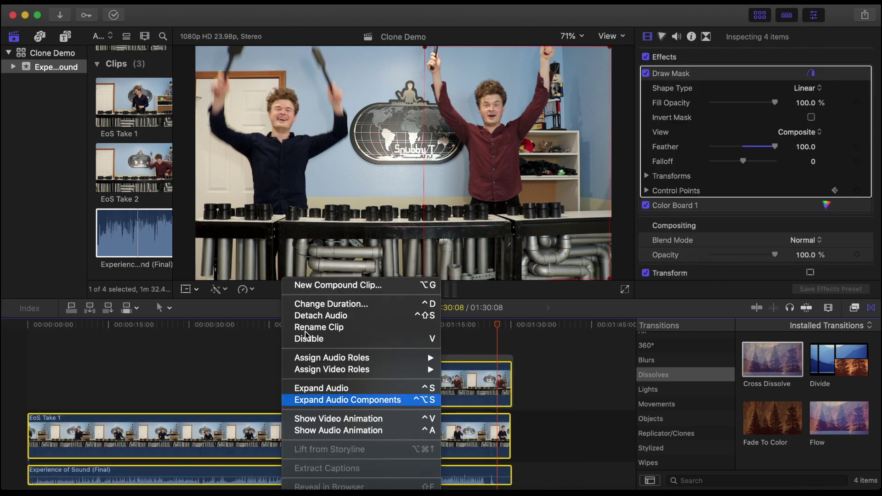
pyautogui.click(323, 288)
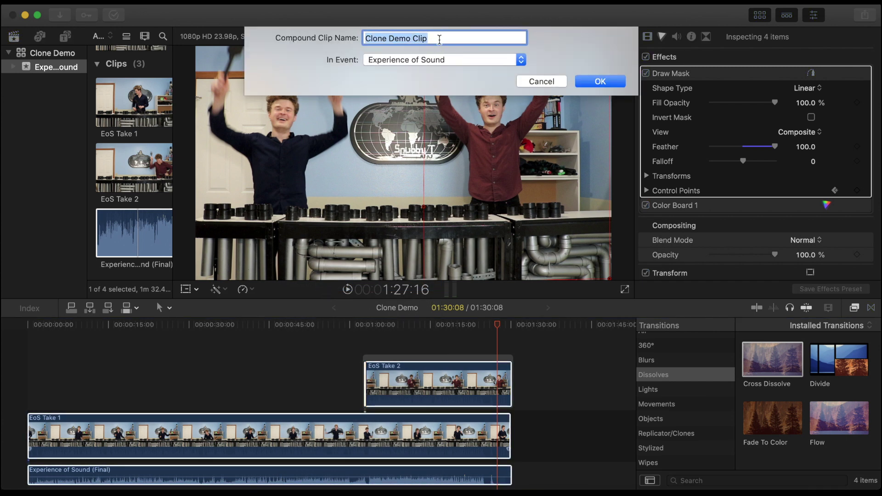
pyautogui.write('EoS Twi')
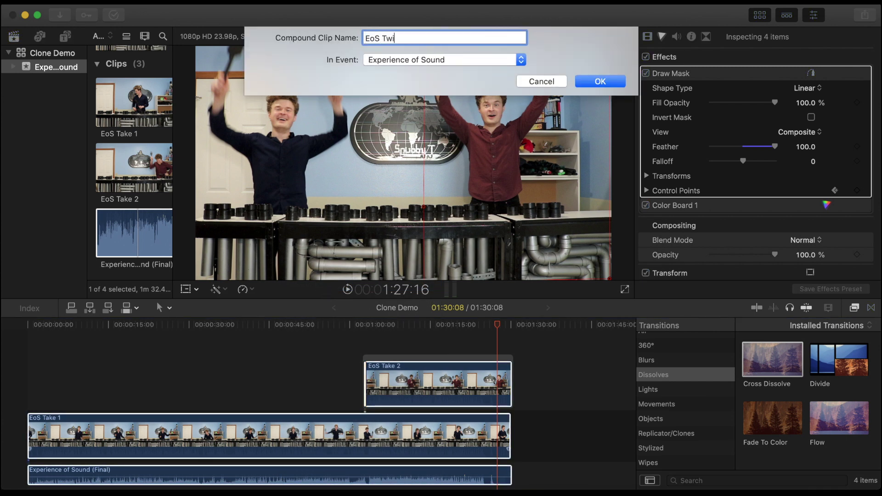
pyautogui.write('ns')
pyautogui.press('Return')
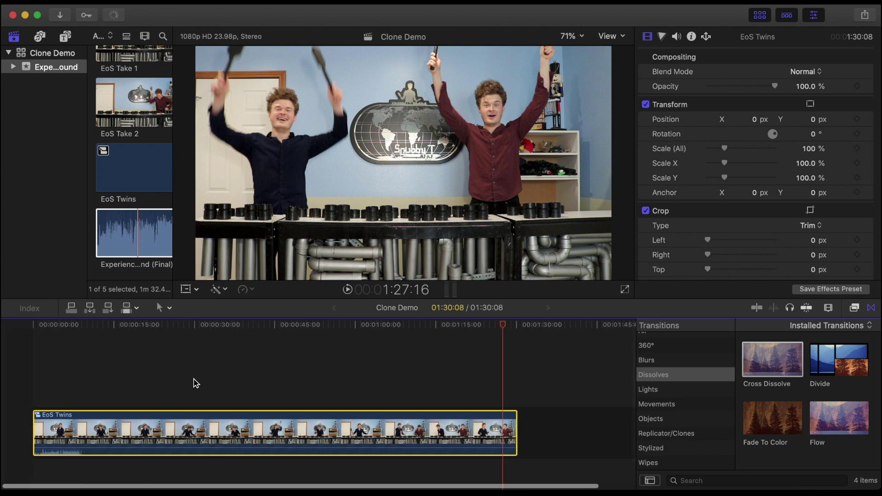
# Step: Check inside EoS Twins, then apply Balance Color to the compound clip
pyautogui.doubleClick(276, 434)
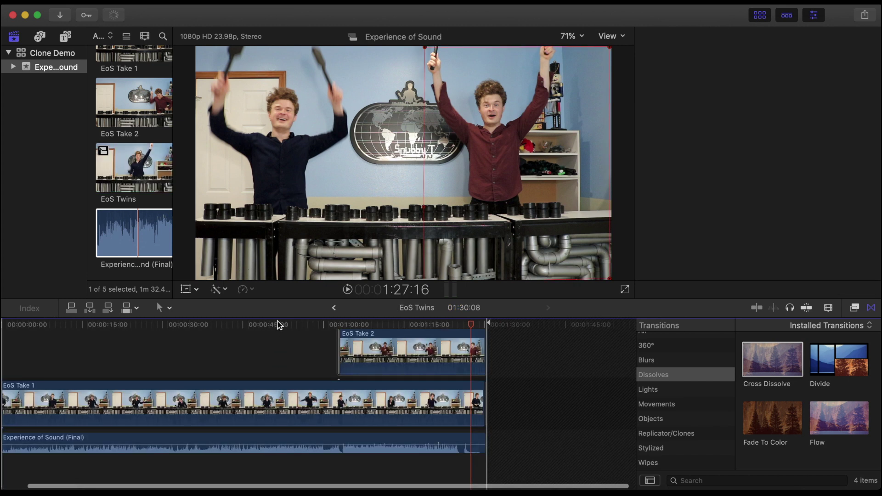
pyautogui.click(332, 308)
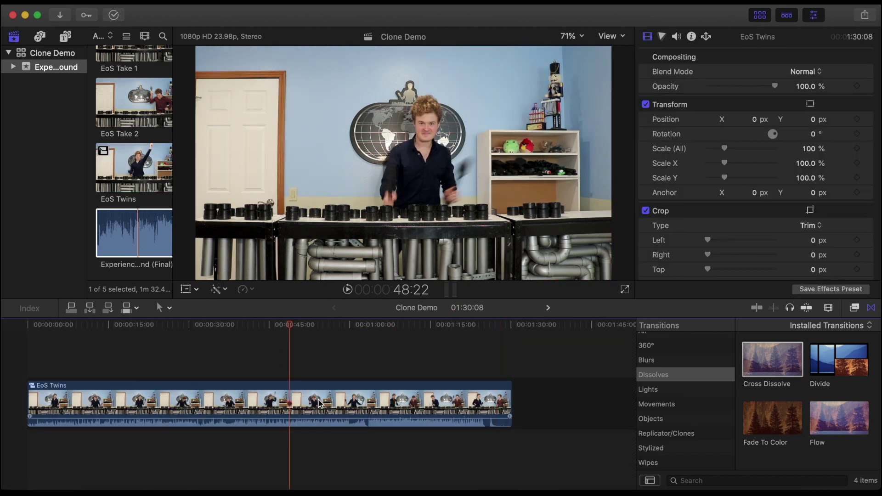
pyautogui.click(303, 405)
pyautogui.press('super+6')
pyautogui.click(357, 324)
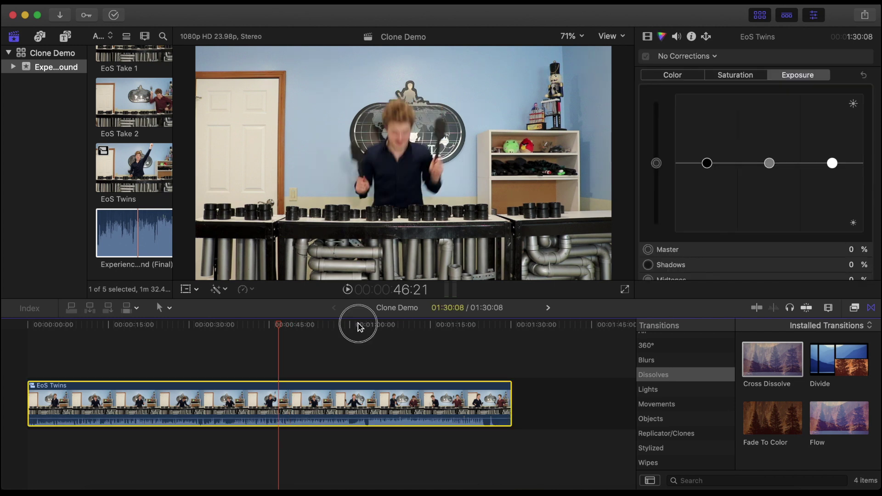
pyautogui.click(219, 290)
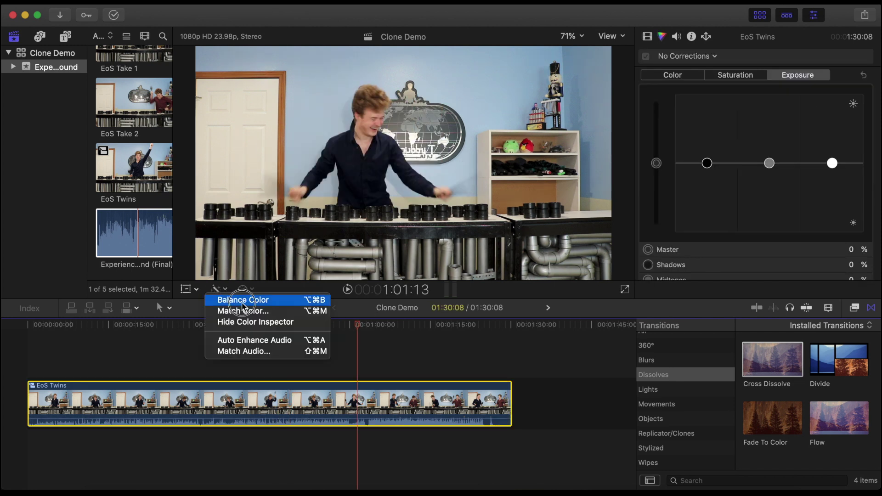
pyautogui.click(242, 303)
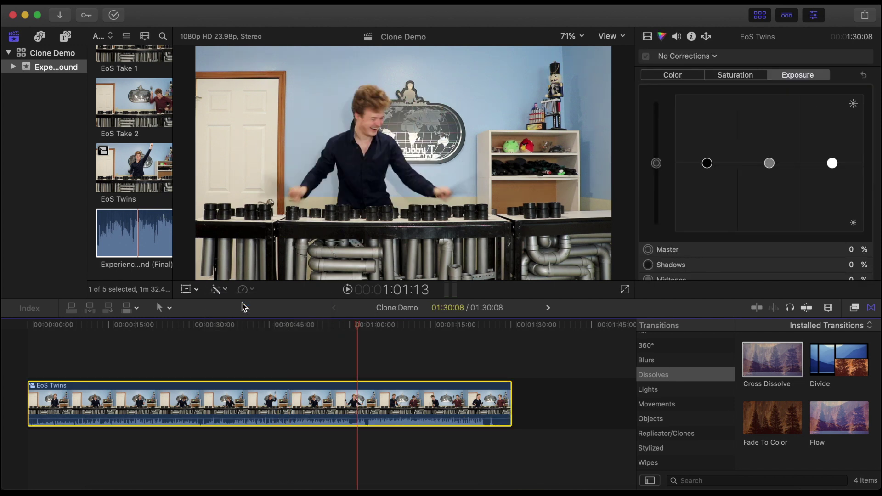
# Step: Set the EoS Twins Master colour to 75° at 1% and preview the corrected clip
pyautogui.click(748, 78)
pyautogui.click(685, 74)
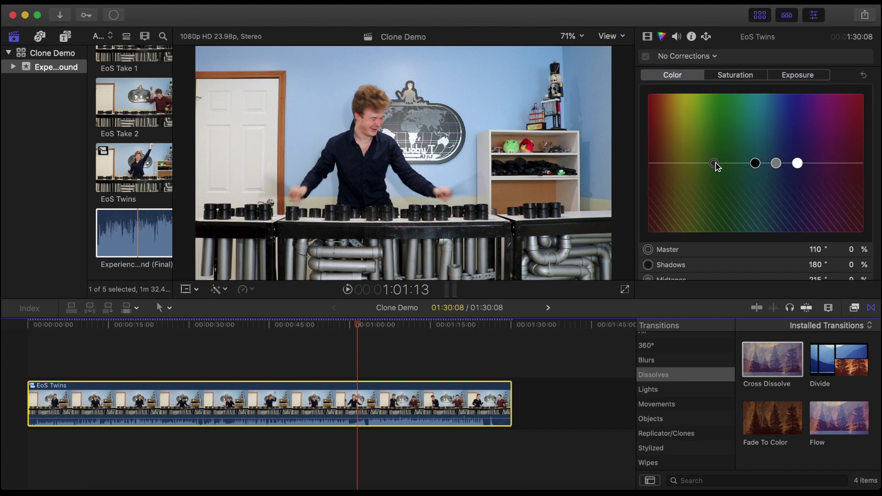
pyautogui.moveTo(714, 164); pyautogui.dragTo(694, 164)
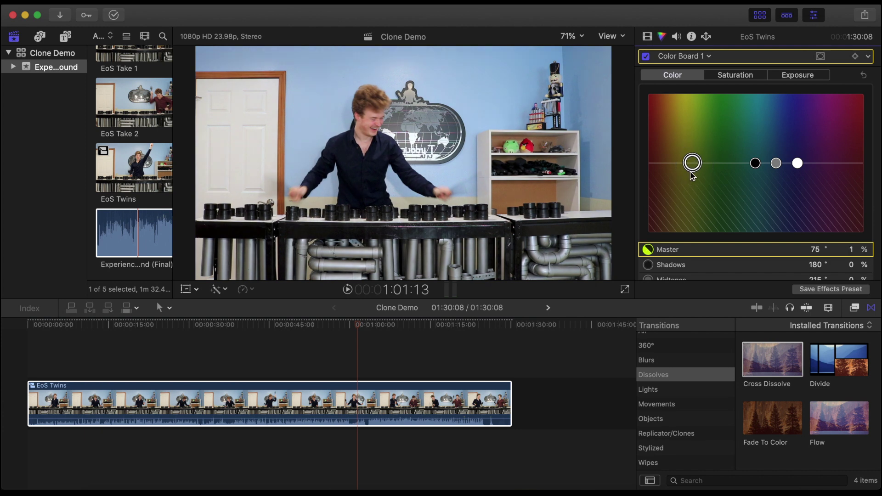
pyautogui.moveTo(391, 327); pyautogui.dragTo(359, 326)
pyautogui.press('space')
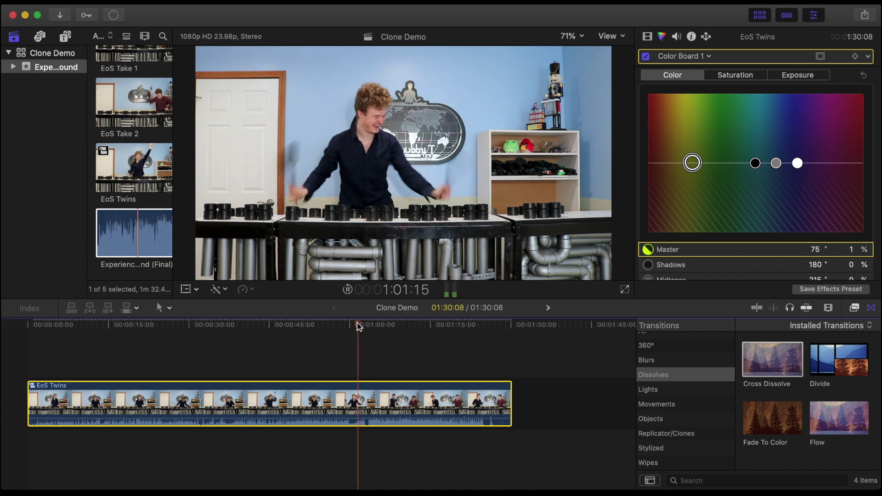